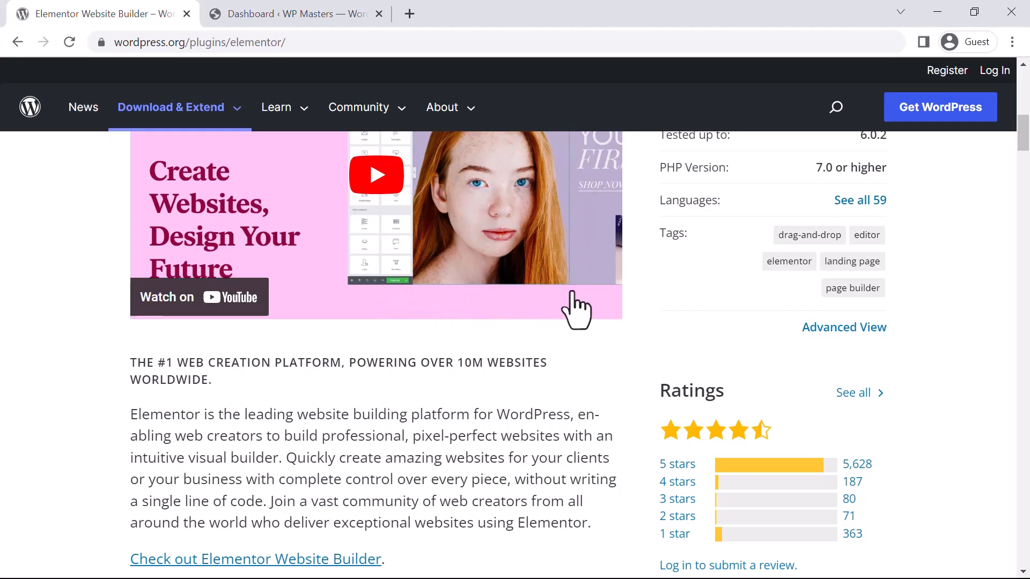
Step: Switch to the WP Masters WordPress dashboard and open the page for adding new plugins
{"action": "scroll", "coordinate": [575, 308], "scroll_direction": "up", "scroll_amount": 5}
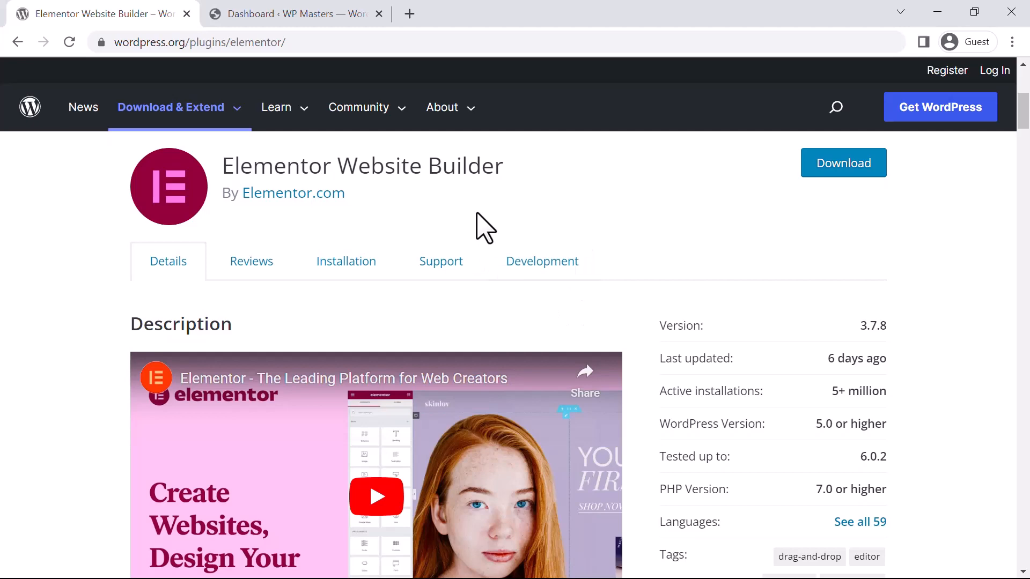
{"action": "left_click", "coordinate": [288, 12]}
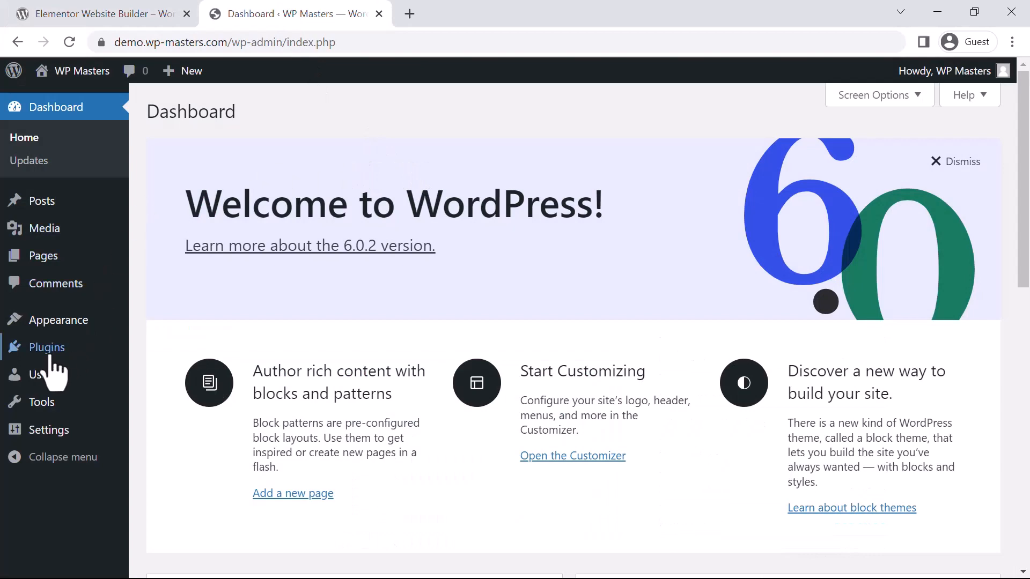
{"action": "mouse_move", "coordinate": [48, 356]}
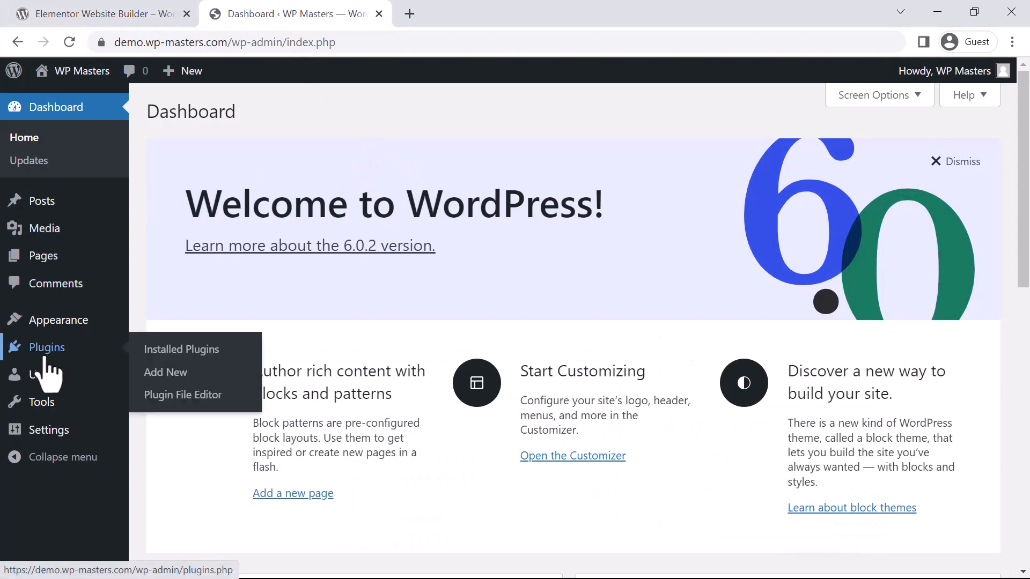
{"action": "left_click", "coordinate": [173, 375]}
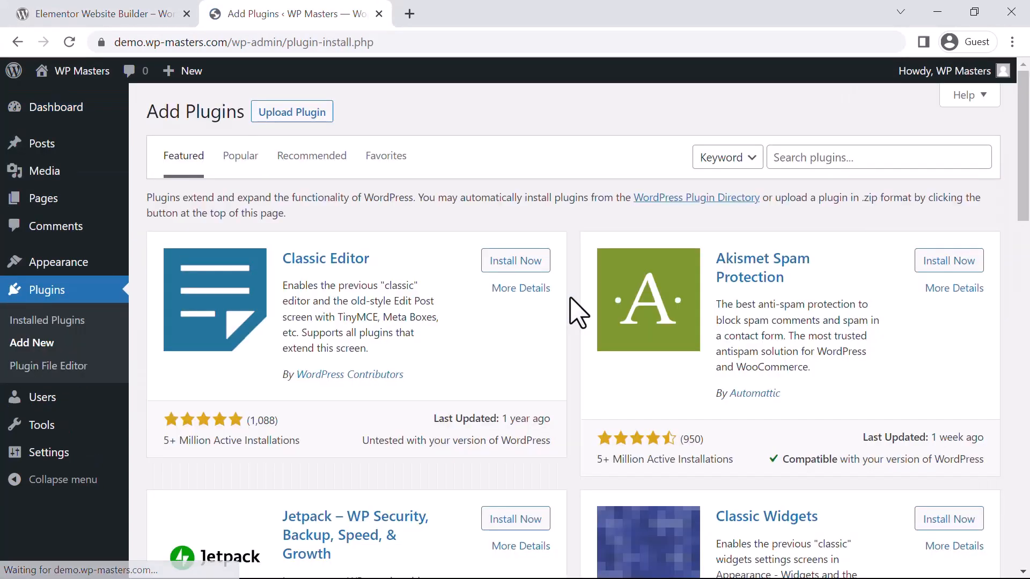
Step: Search the plugin directory for "elementor"
{"action": "left_click", "coordinate": [814, 162]}
{"action": "type", "text": "e"}
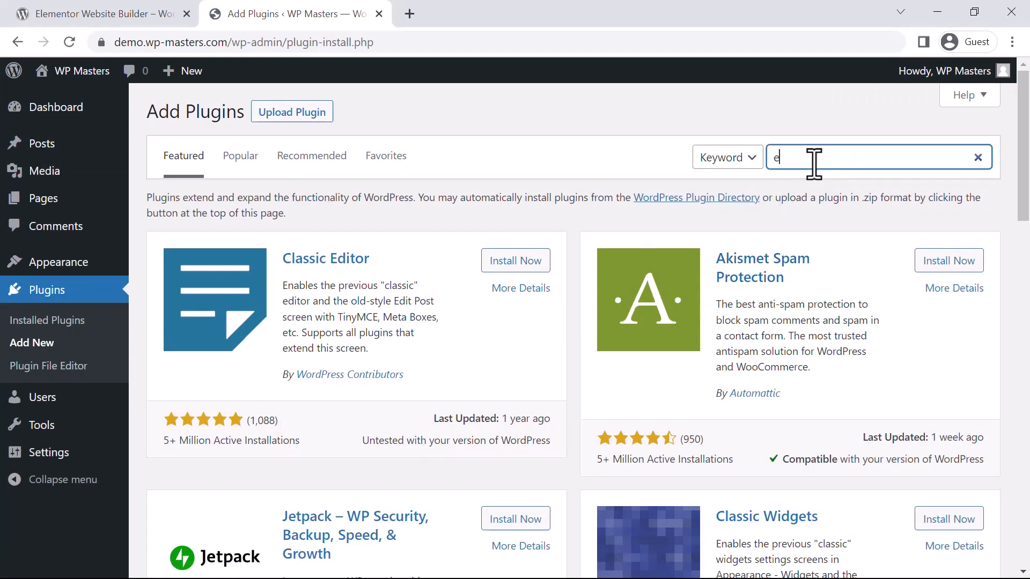
{"action": "type", "text": "leme"}
{"action": "type", "text": "nt"}
{"action": "type", "text": "r"}
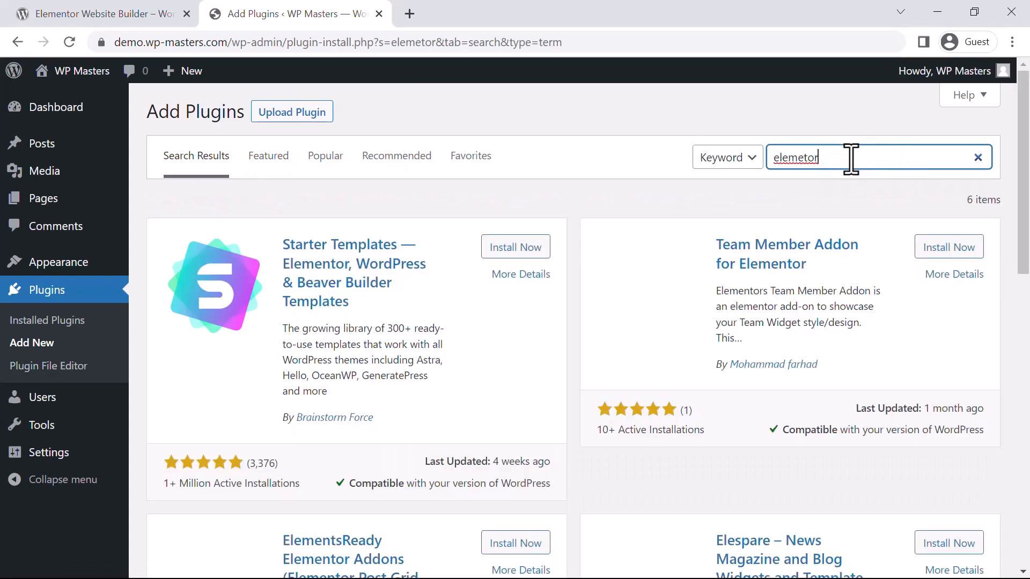
{"action": "key", "text": "BackSpace"}
{"action": "key", "text": "BackSpace"}
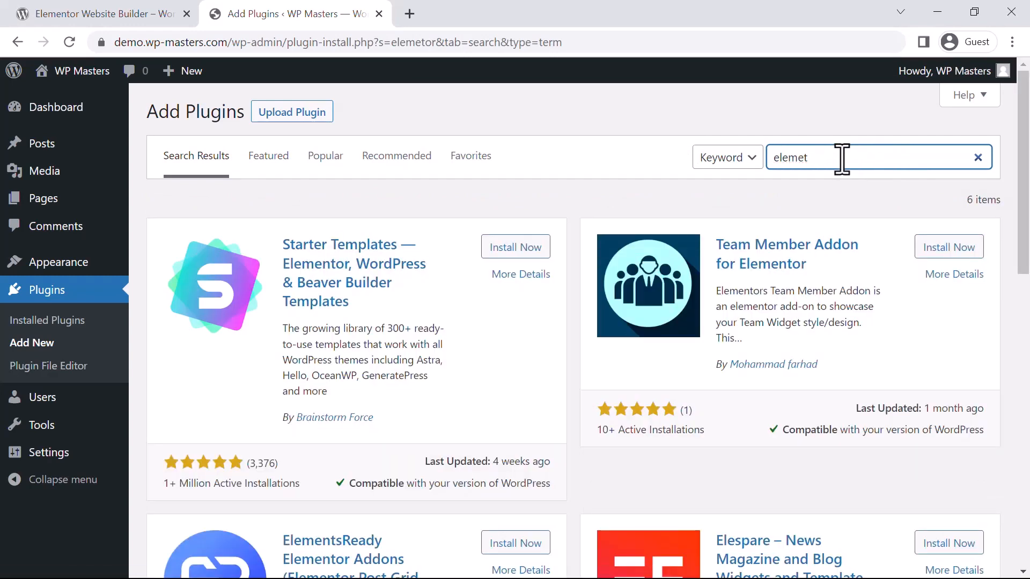
{"action": "key", "text": "BackSpace"}
{"action": "type", "text": "ntor"}
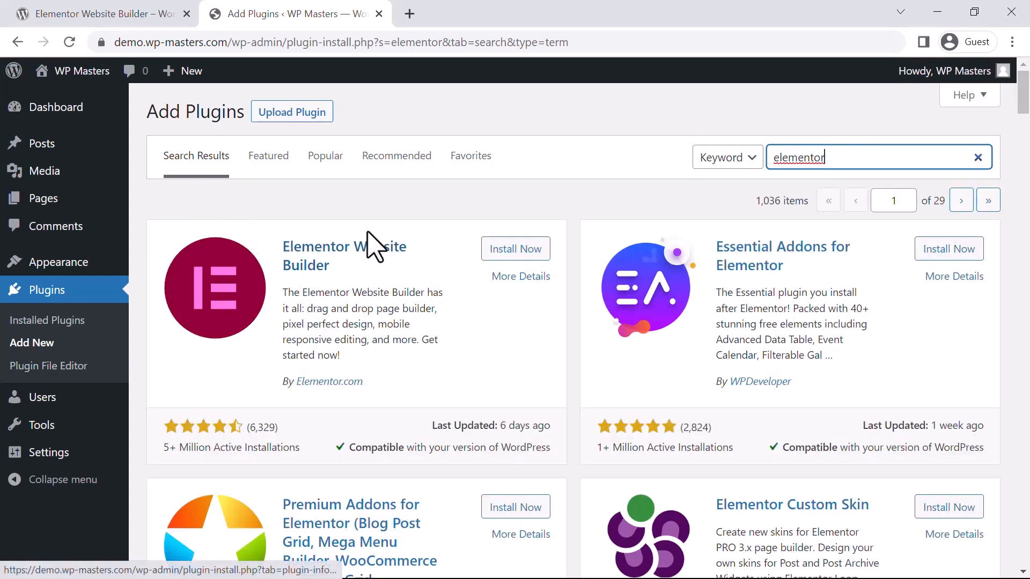
Step: Install and activate the Elementor Website Builder plugin by Elementor.com
{"action": "left_click", "coordinate": [526, 251]}
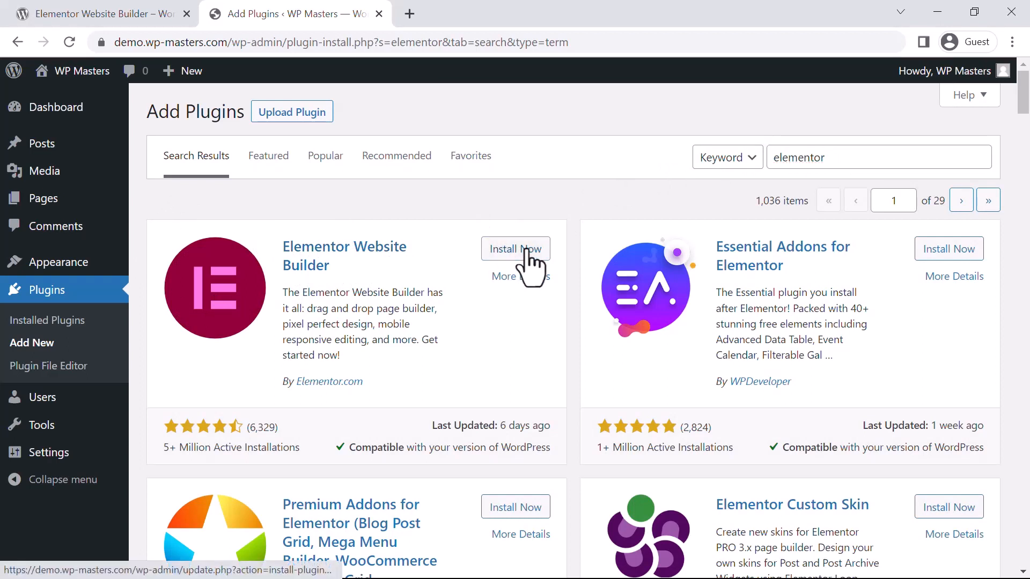
{"action": "left_click", "coordinate": [526, 251]}
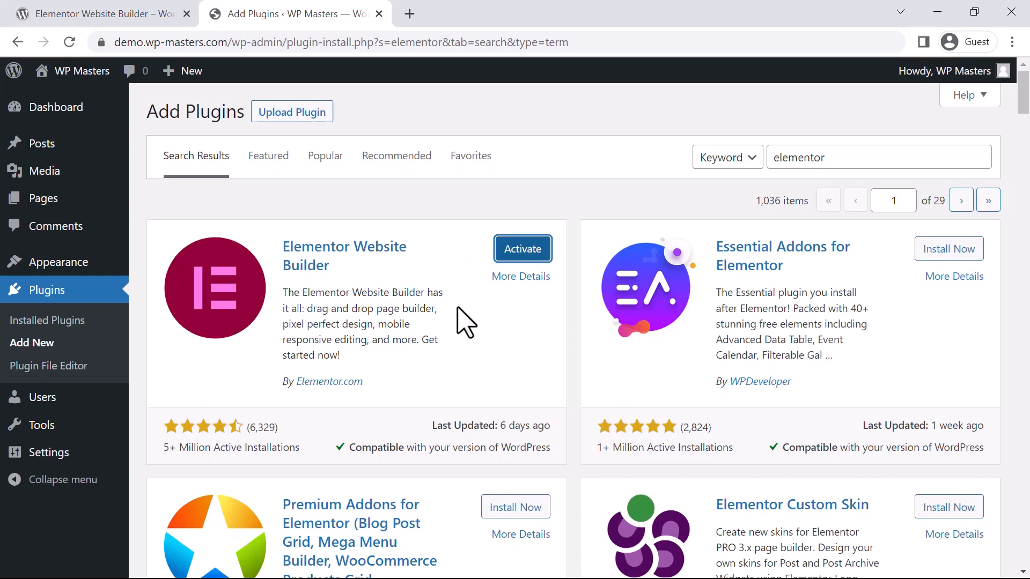
{"action": "left_click", "coordinate": [523, 250]}
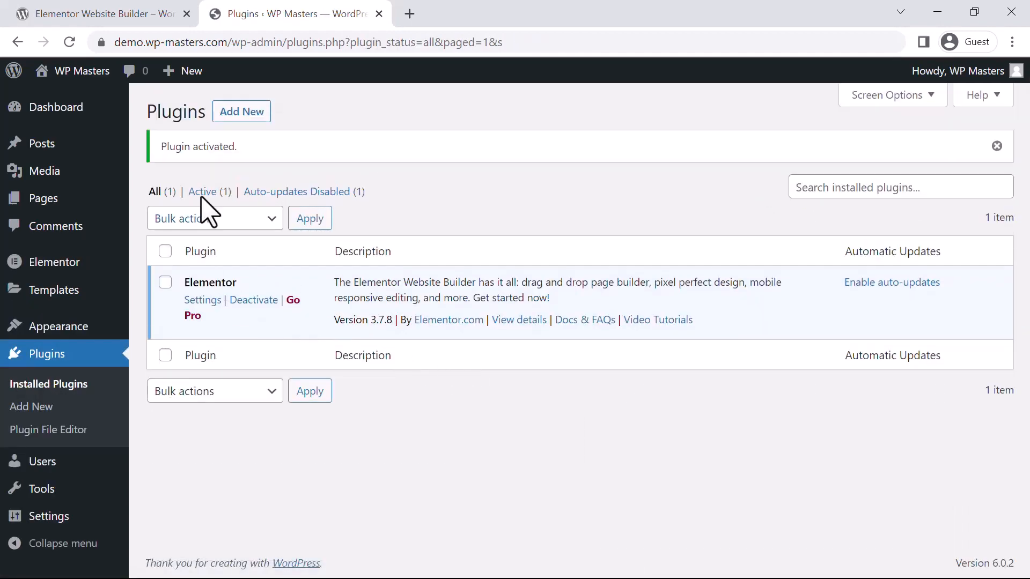
{"action": "left_click_drag", "start_coordinate": [248, 156], "coordinate": [180, 155]}
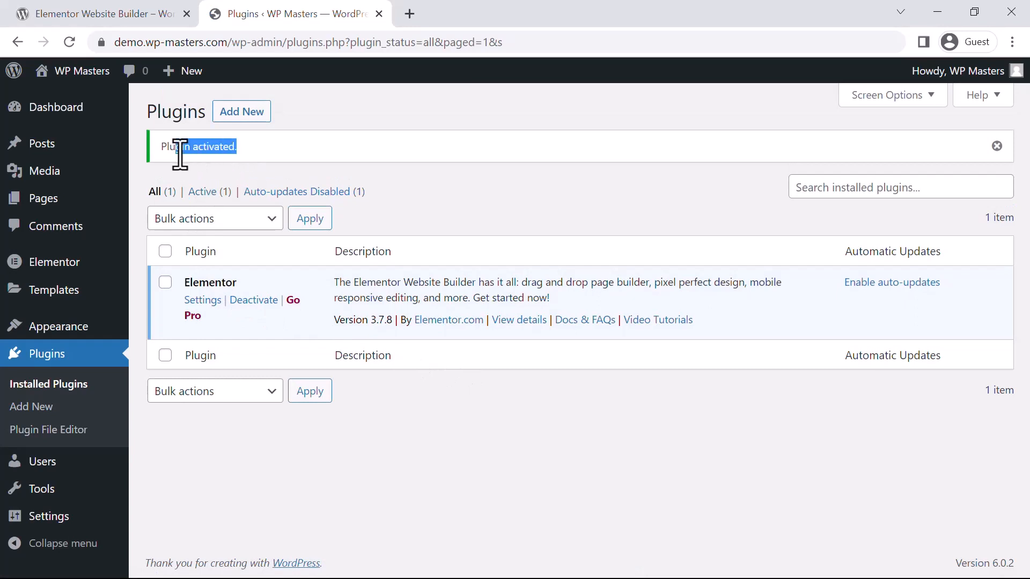
{"action": "left_click", "coordinate": [397, 180]}
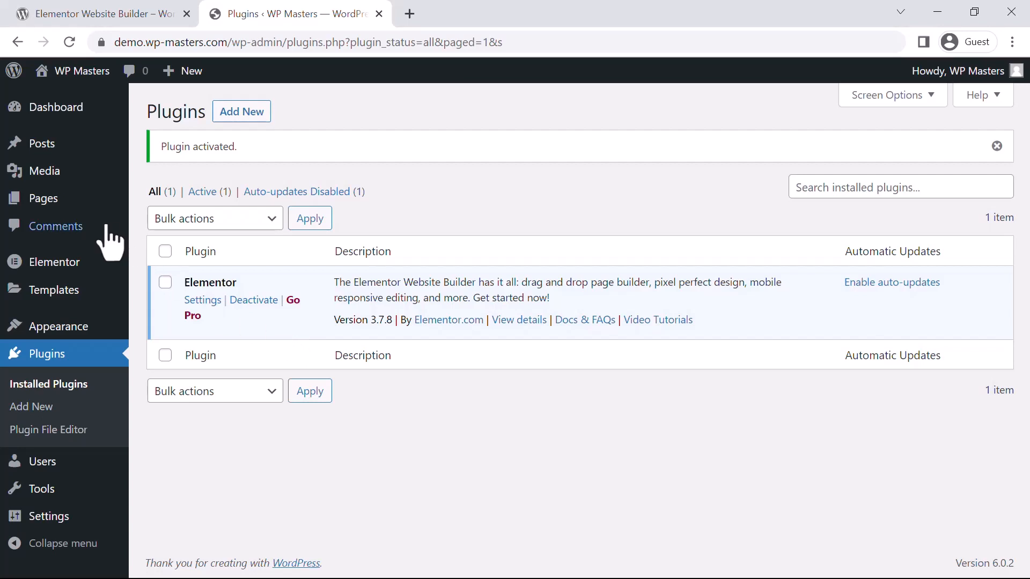
Step: Create a new page and title it "Home"
{"action": "mouse_move", "coordinate": [47, 201]}
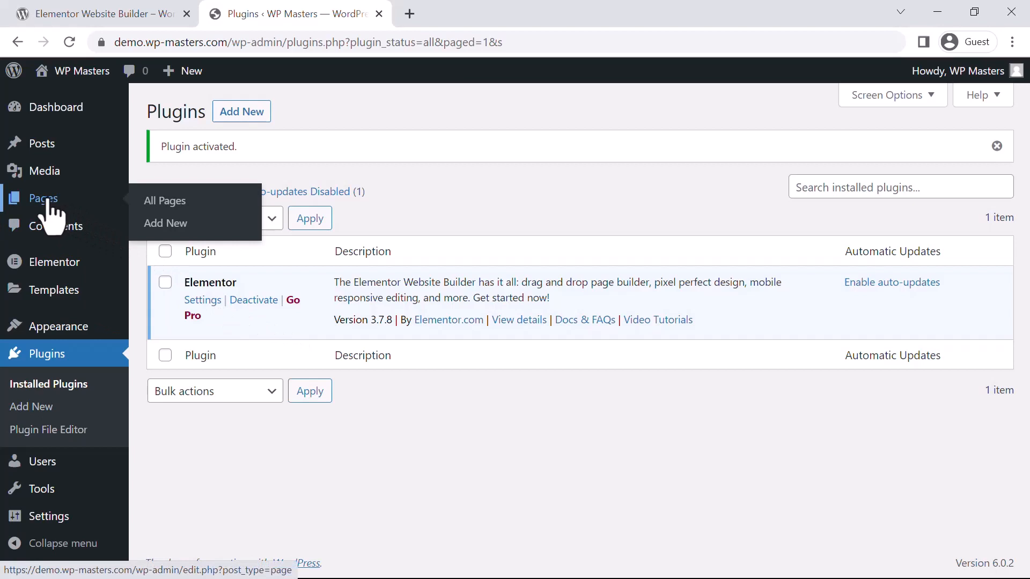
{"action": "left_click", "coordinate": [171, 225]}
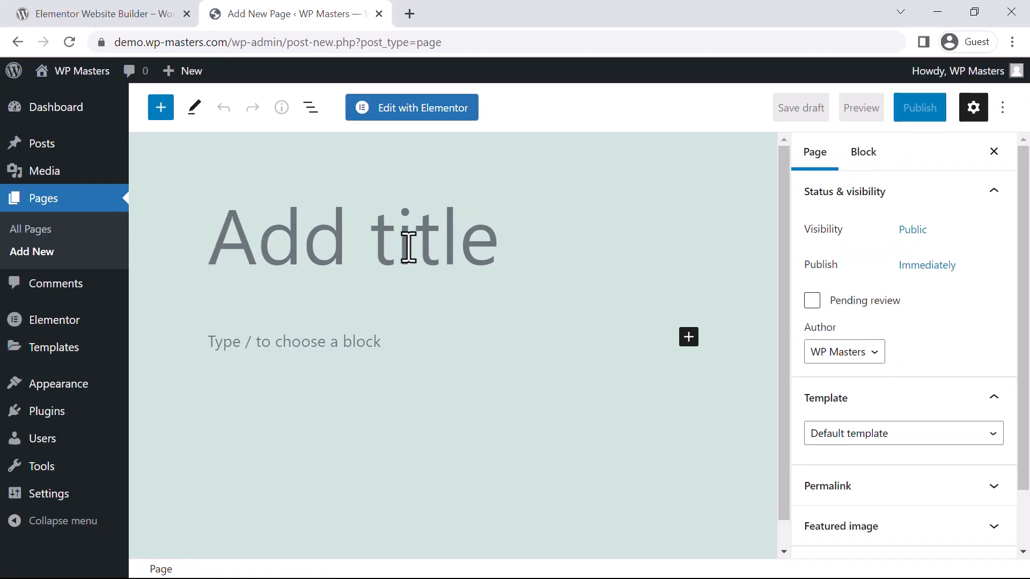
{"action": "type", "text": "Home"}
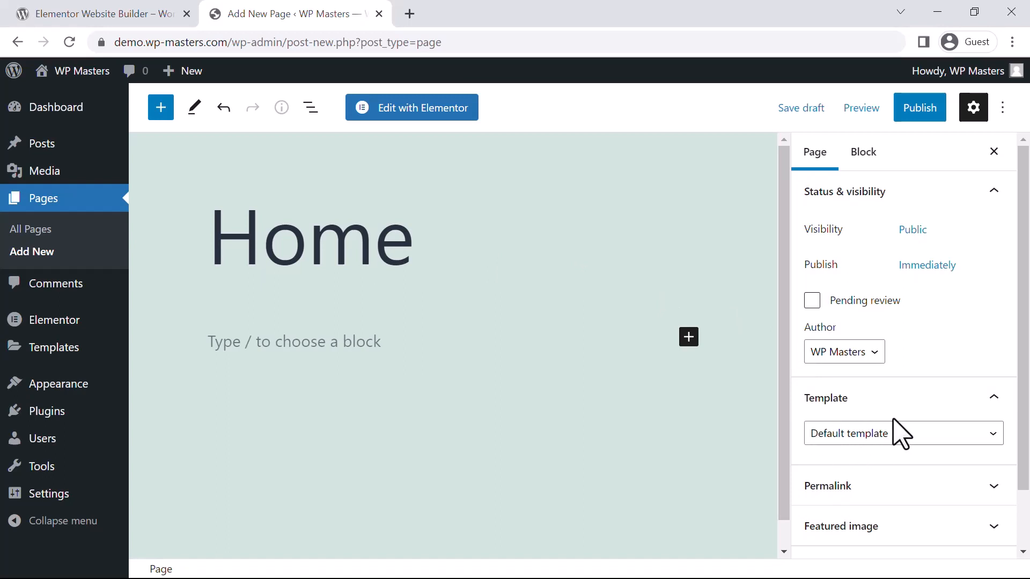
Step: Set the Home page's template to Elementor Full Width
{"action": "left_click", "coordinate": [890, 440]}
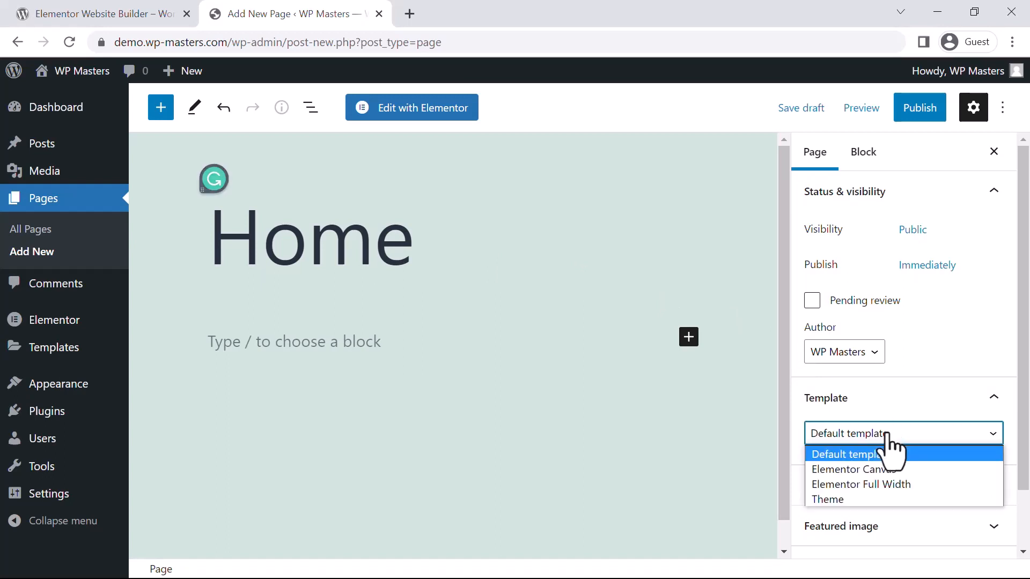
{"action": "left_click", "coordinate": [887, 485]}
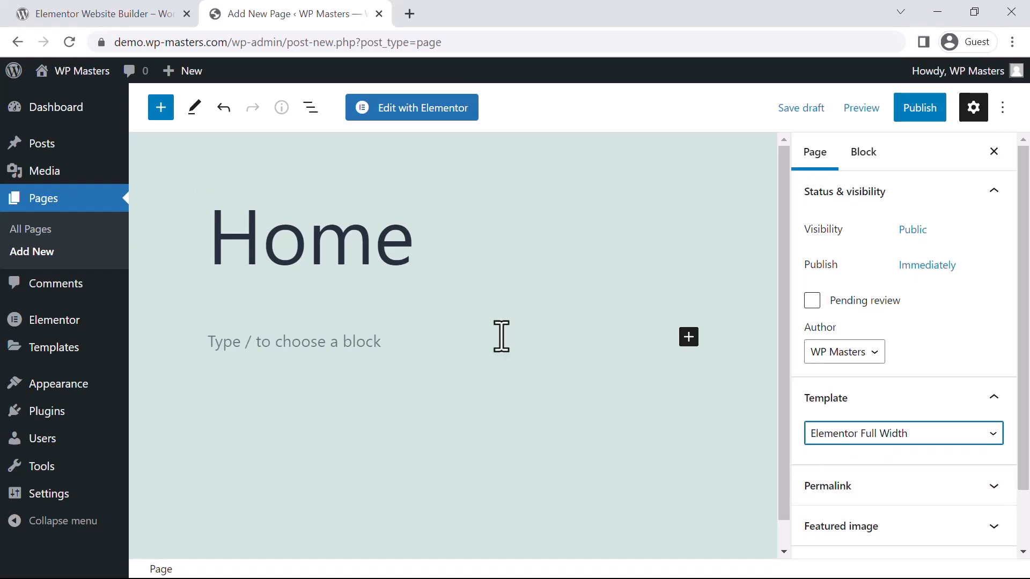
{"action": "left_click", "coordinate": [945, 436]}
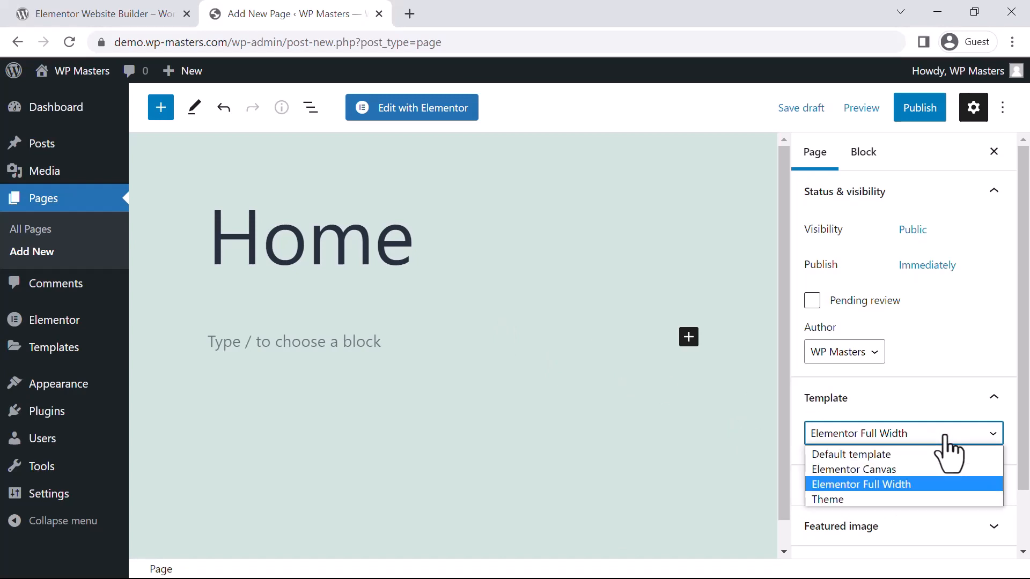
{"action": "left_click", "coordinate": [655, 438]}
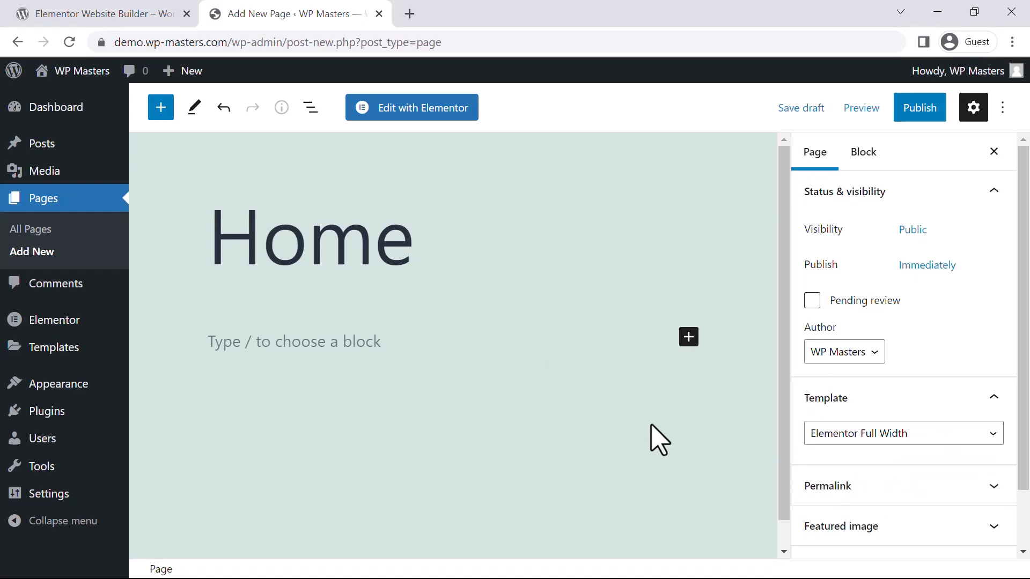
Step: Publish the Home page and open it for editing with Elementor
{"action": "left_click", "coordinate": [911, 114]}
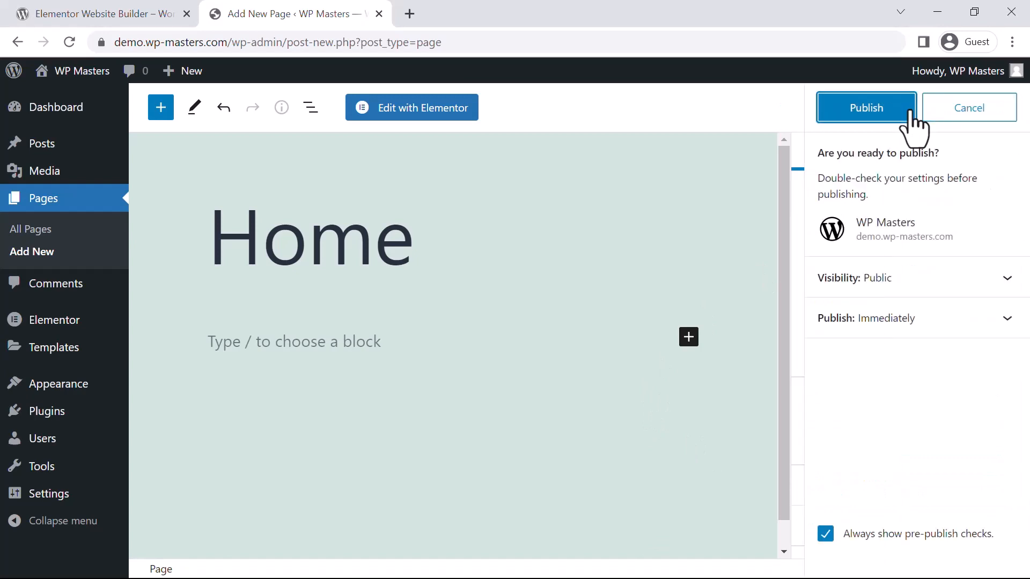
{"action": "left_click", "coordinate": [857, 113]}
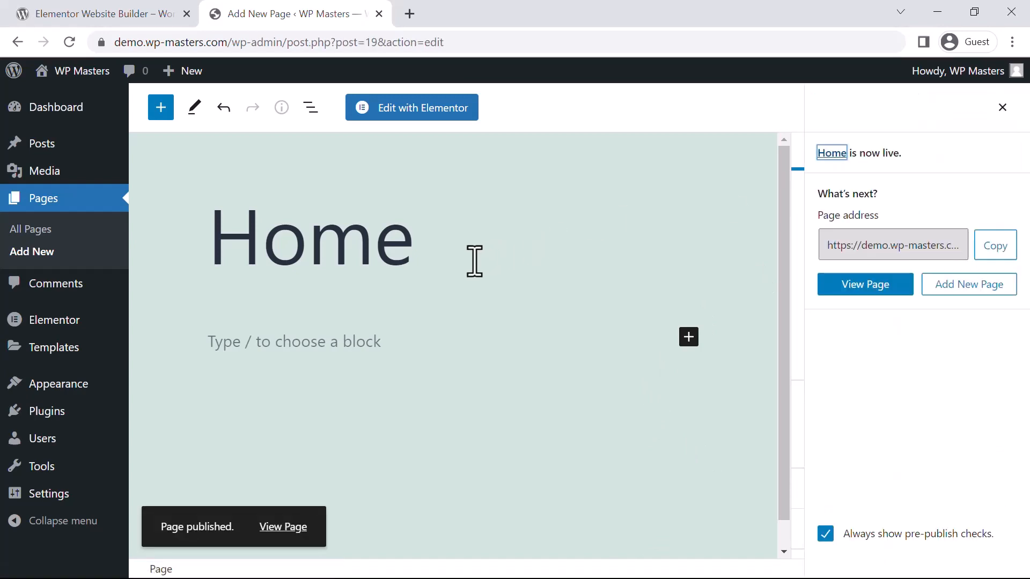
{"action": "left_click", "coordinate": [410, 115]}
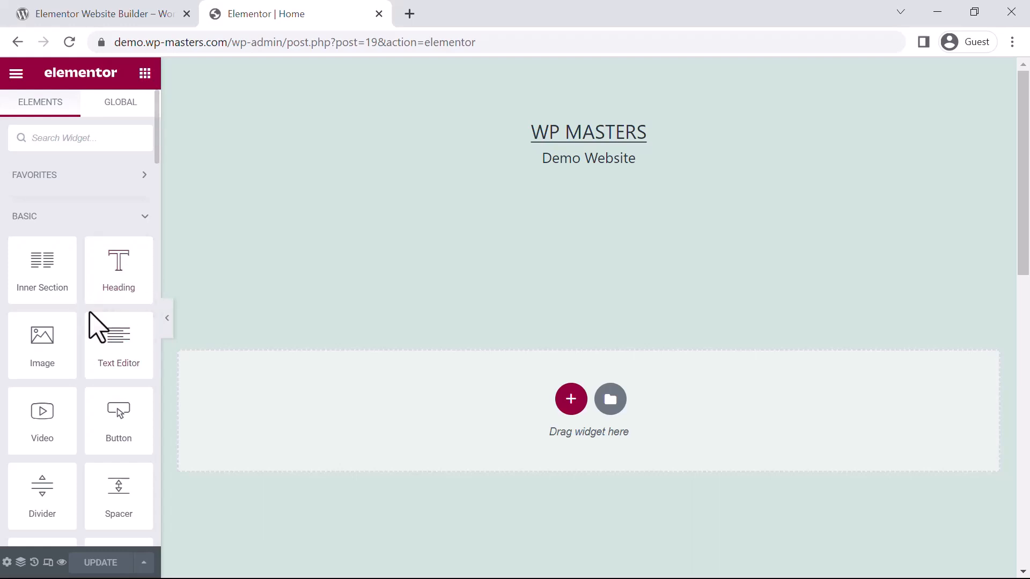
Step: Look through the basic and Pro widgets, view the Posts widget's information, and examine the empty page canvas
{"action": "scroll", "coordinate": [91, 316], "scroll_direction": "down", "scroll_amount": 5}
{"action": "scroll", "coordinate": [91, 292], "scroll_direction": "up", "scroll_amount": 5}
{"action": "scroll", "coordinate": [99, 322], "scroll_direction": "down", "scroll_amount": 10}
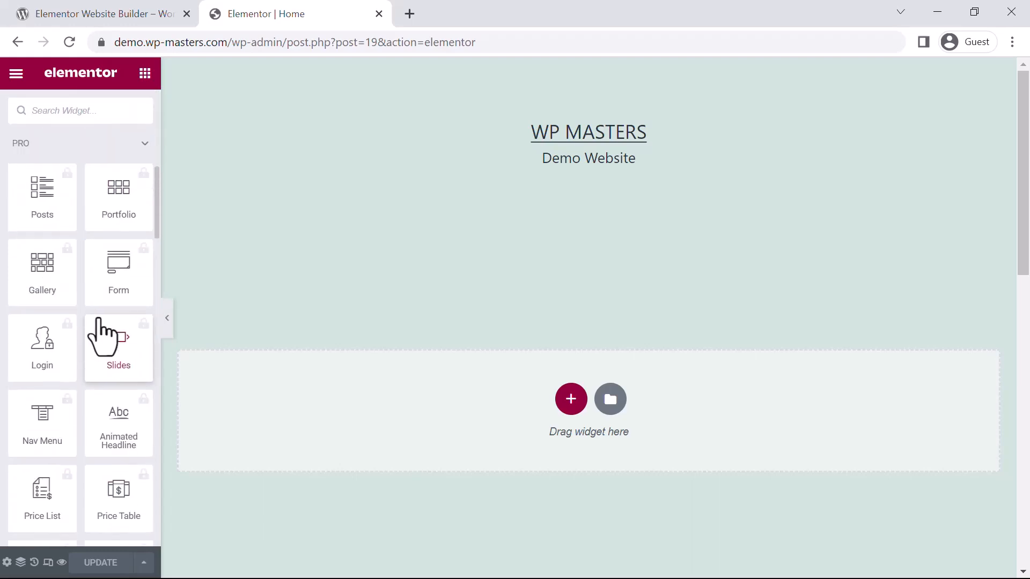
{"action": "left_click", "coordinate": [35, 214]}
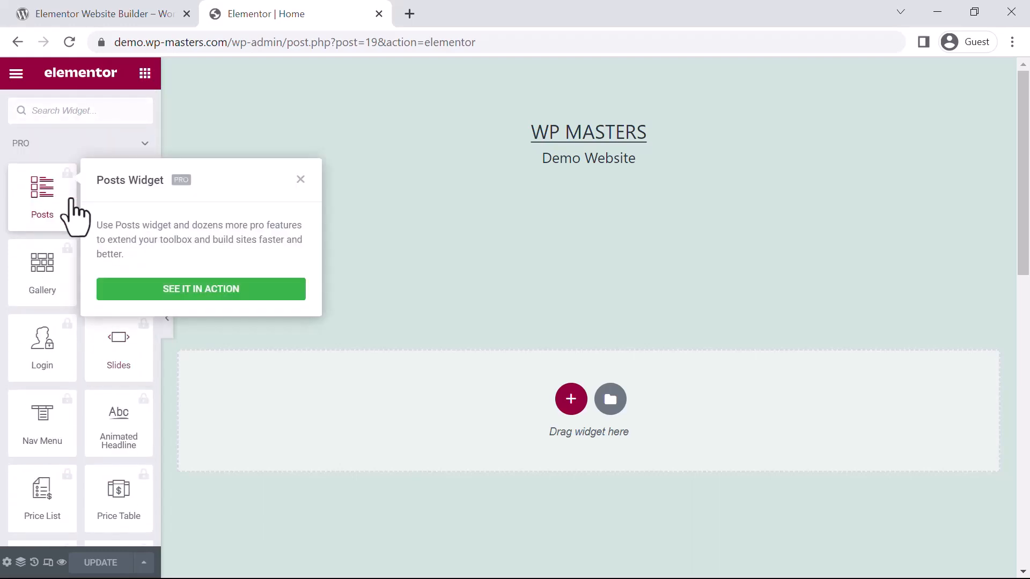
{"action": "left_click", "coordinate": [300, 179]}
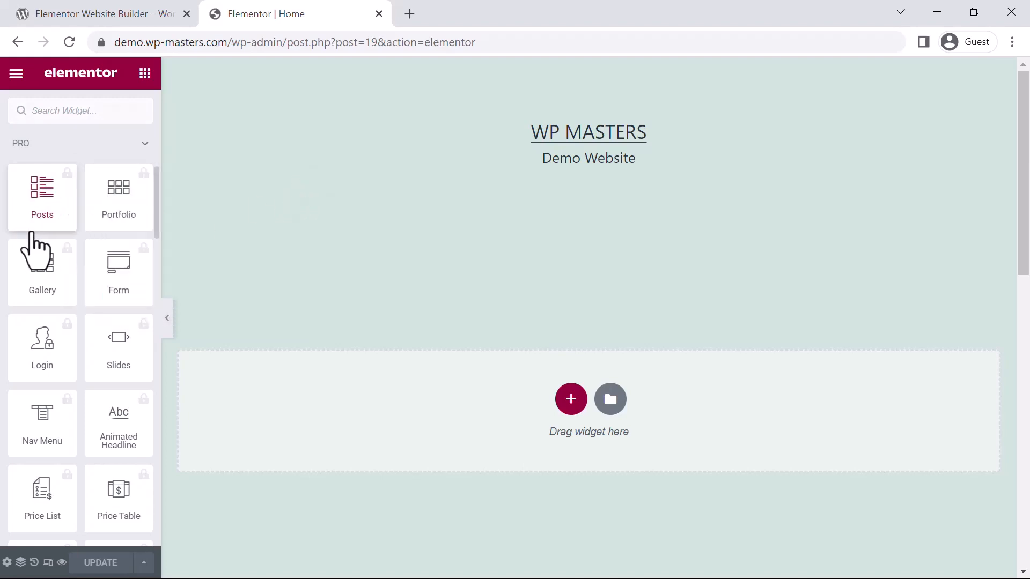
{"action": "scroll", "coordinate": [59, 244], "scroll_direction": "up", "scroll_amount": 10}
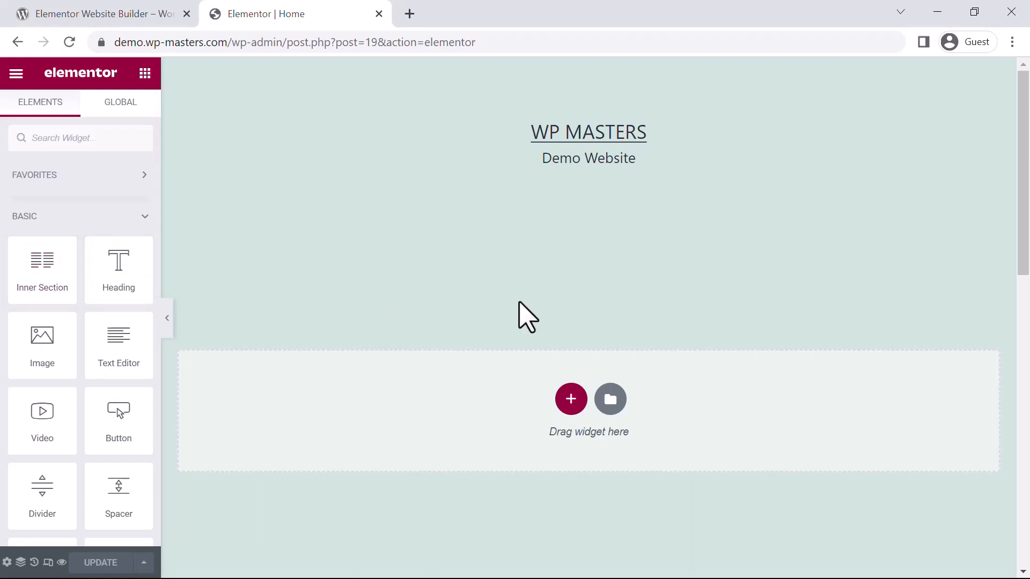
{"action": "scroll", "coordinate": [525, 317], "scroll_direction": "down", "scroll_amount": 3}
{"action": "scroll", "coordinate": [525, 316], "scroll_direction": "up", "scroll_amount": 2}
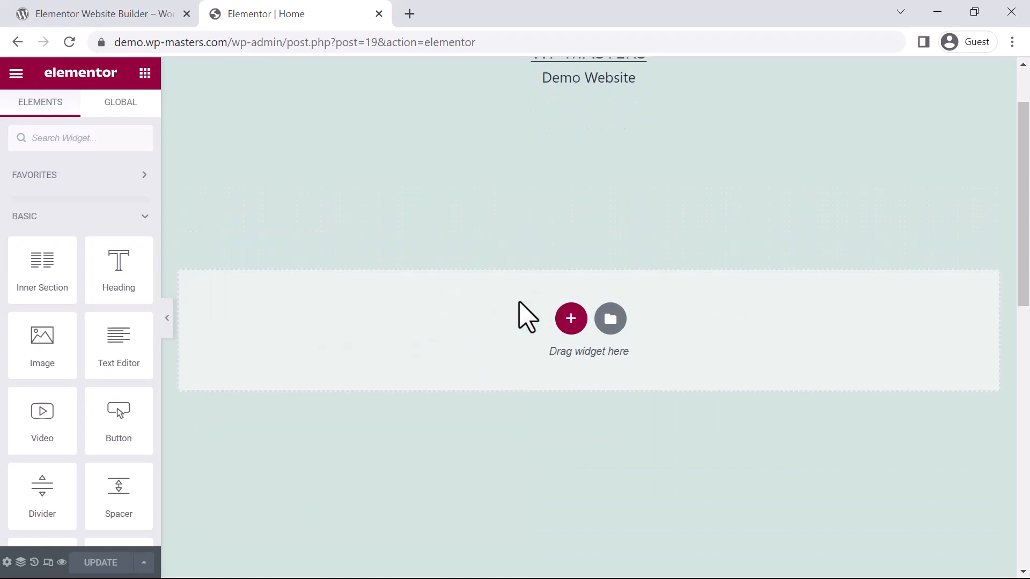
{"action": "scroll", "coordinate": [527, 317], "scroll_direction": "up", "scroll_amount": 2}
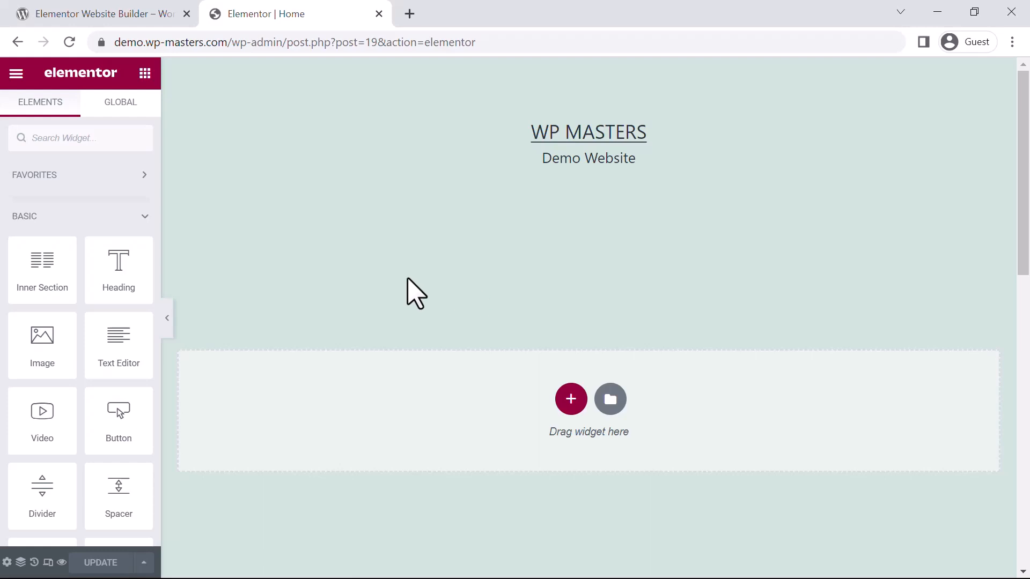
Step: Add a new section with four equal columns to the Home page
{"action": "left_click", "coordinate": [571, 401]}
{"action": "scroll", "coordinate": [673, 349], "scroll_direction": "down", "scroll_amount": 3}
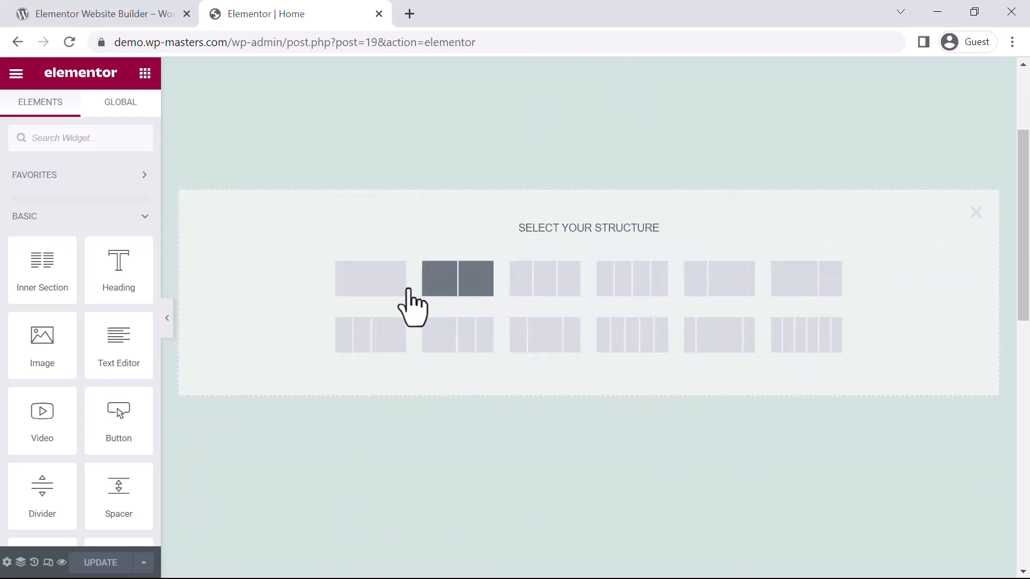
{"action": "left_click", "coordinate": [646, 286]}
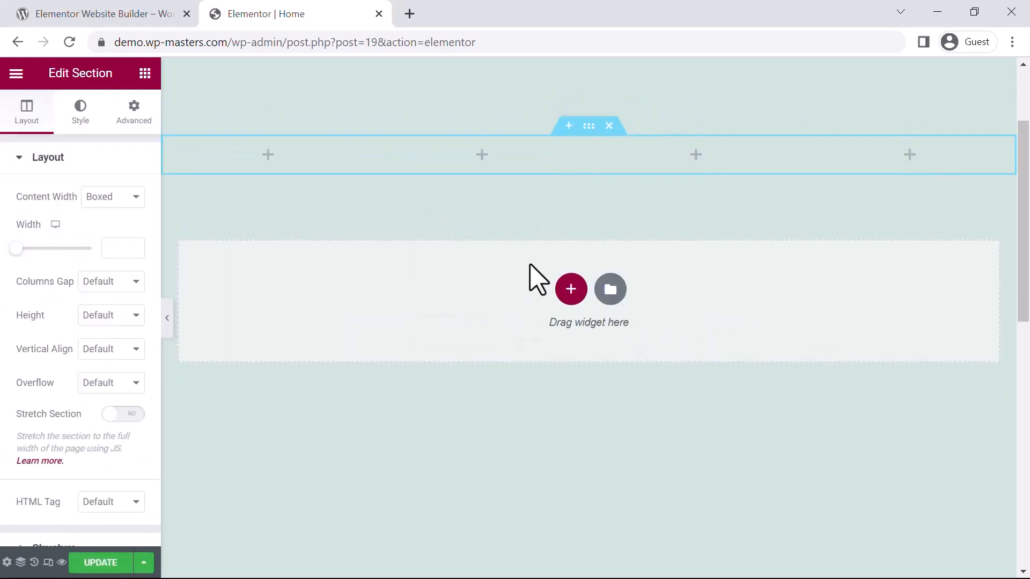
{"action": "scroll", "coordinate": [529, 277], "scroll_direction": "up", "scroll_amount": 2}
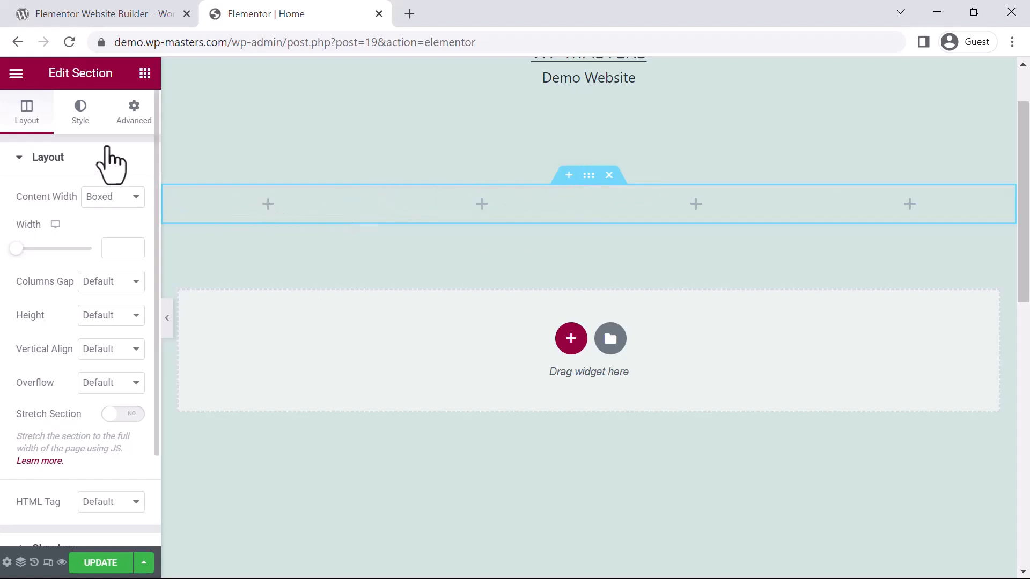
Step: Show the widget library, reopen the four-column section's layout settings, and return to the widget library
{"action": "left_click", "coordinate": [144, 74]}
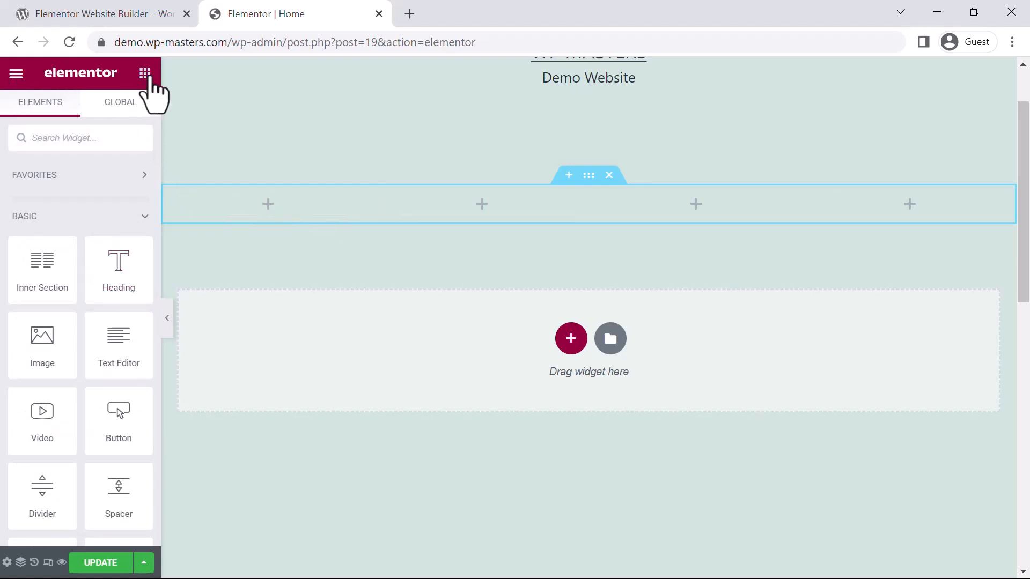
{"action": "left_click", "coordinate": [589, 176]}
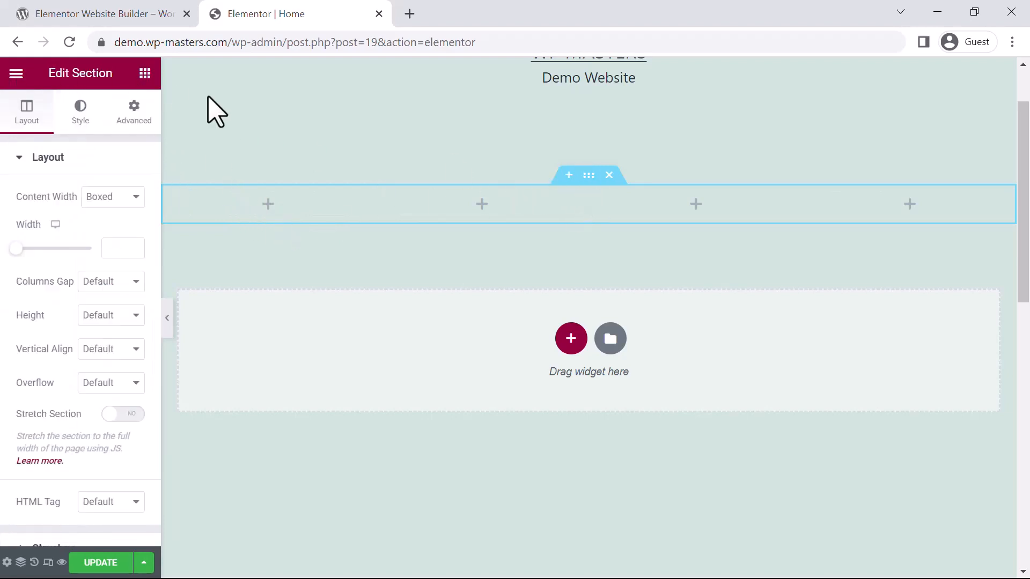
{"action": "left_click", "coordinate": [145, 74]}
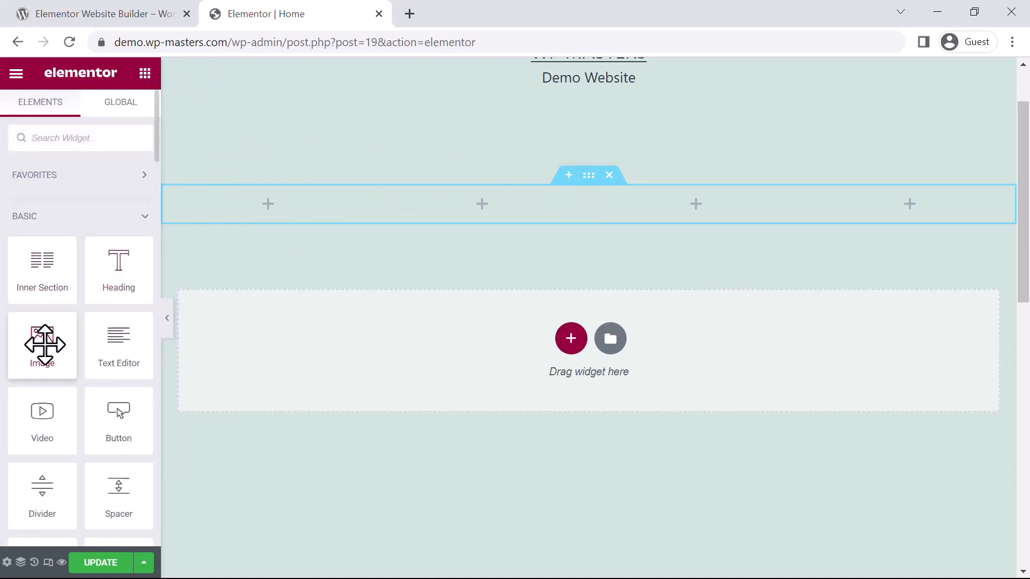
Step: Add an Image widget to the first column and fill it with hominoid-ai-robot-looking-hologram-screen-concept-math-calculation.jpg from the media library
{"action": "left_click_drag", "start_coordinate": [42, 345], "coordinate": [271, 211]}
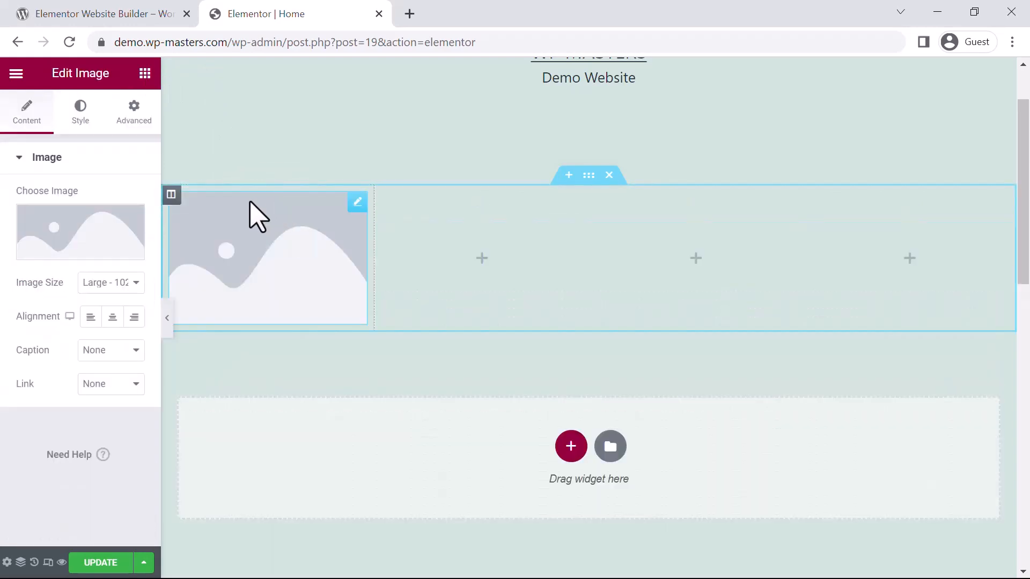
{"action": "left_click", "coordinate": [79, 240]}
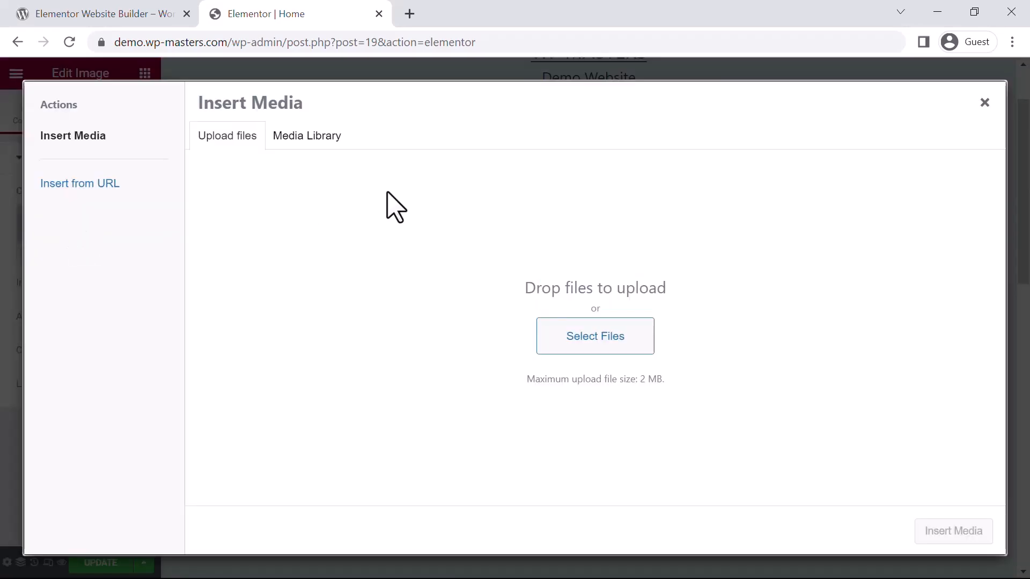
{"action": "left_click", "coordinate": [307, 140]}
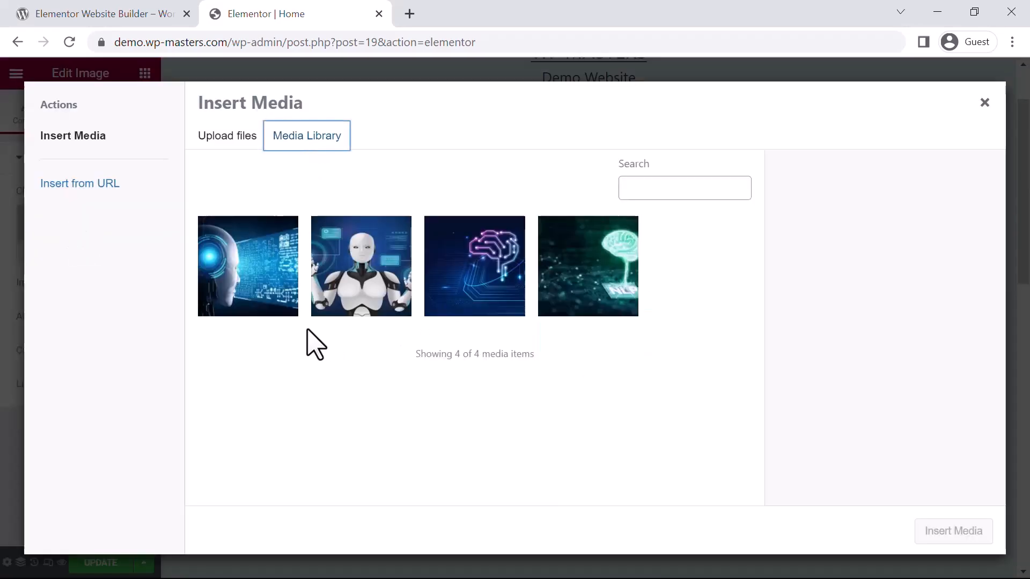
{"action": "left_click", "coordinate": [264, 282]}
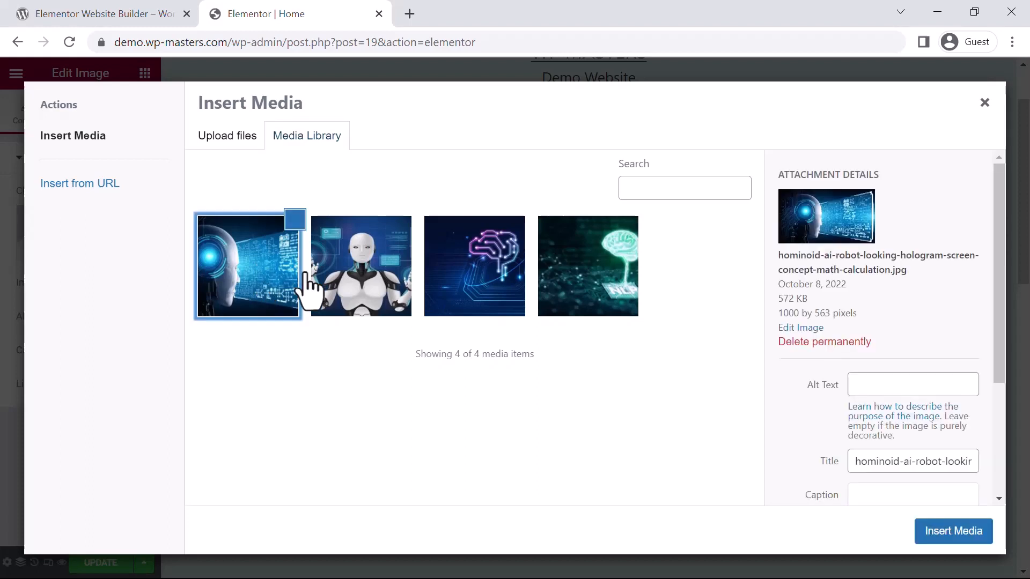
{"action": "left_click", "coordinate": [939, 547]}
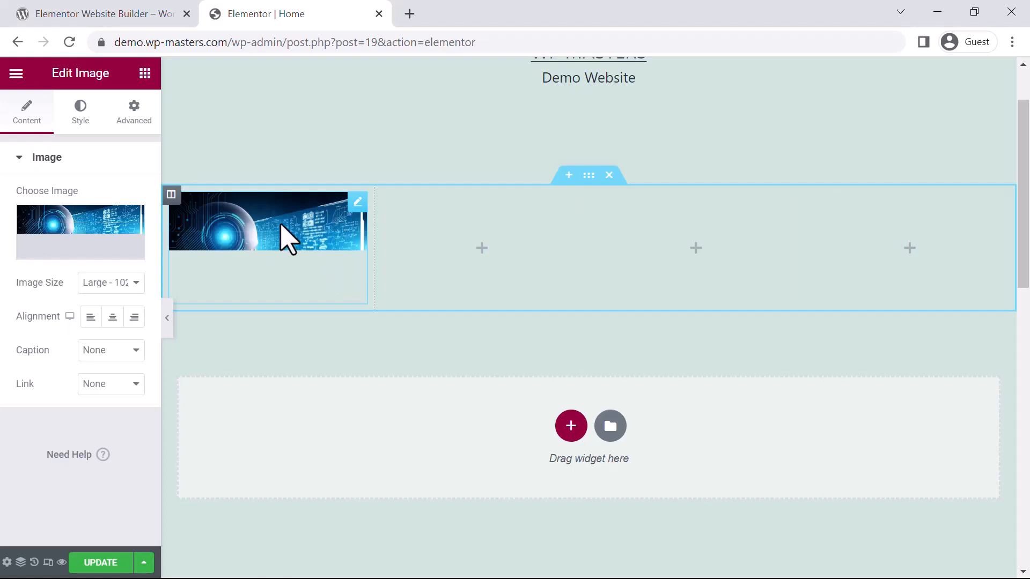
Step: Set the first column's image to Full size, centred, with 192 px height and 100% width and max width
{"action": "left_click", "coordinate": [128, 282]}
{"action": "left_click", "coordinate": [112, 386]}
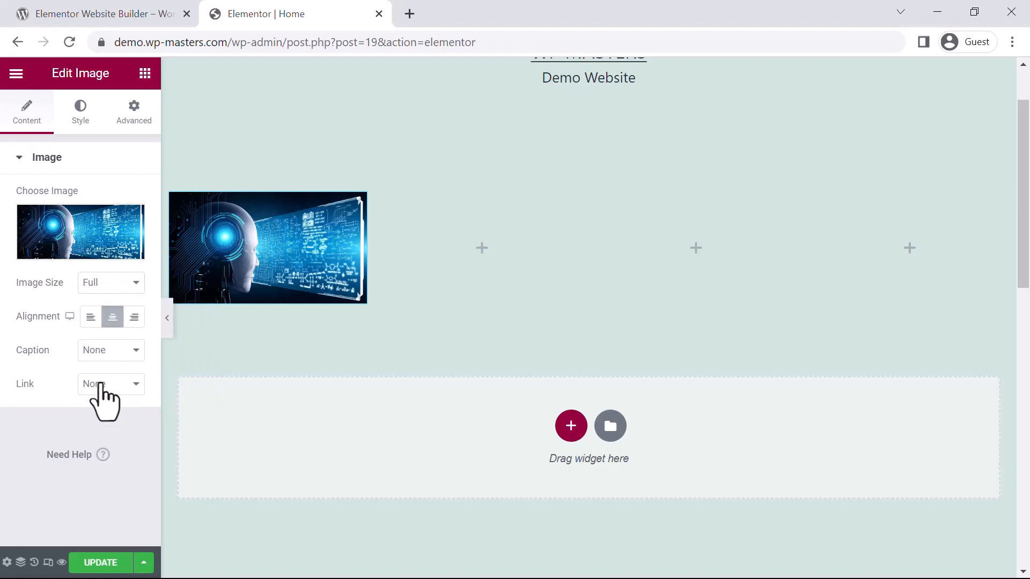
{"action": "left_click", "coordinate": [83, 131]}
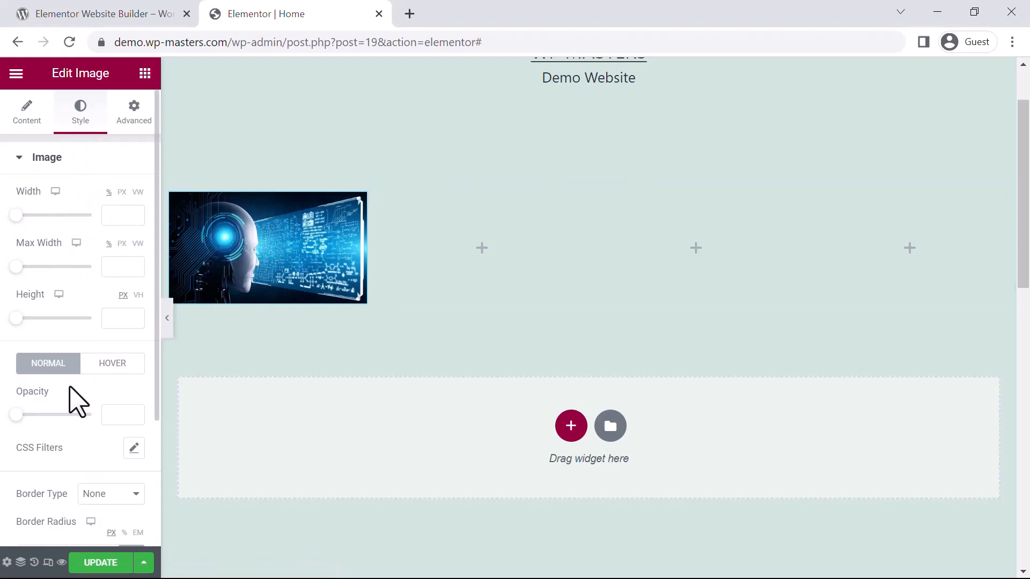
{"action": "left_click_drag", "start_coordinate": [21, 319], "coordinate": [45, 320]}
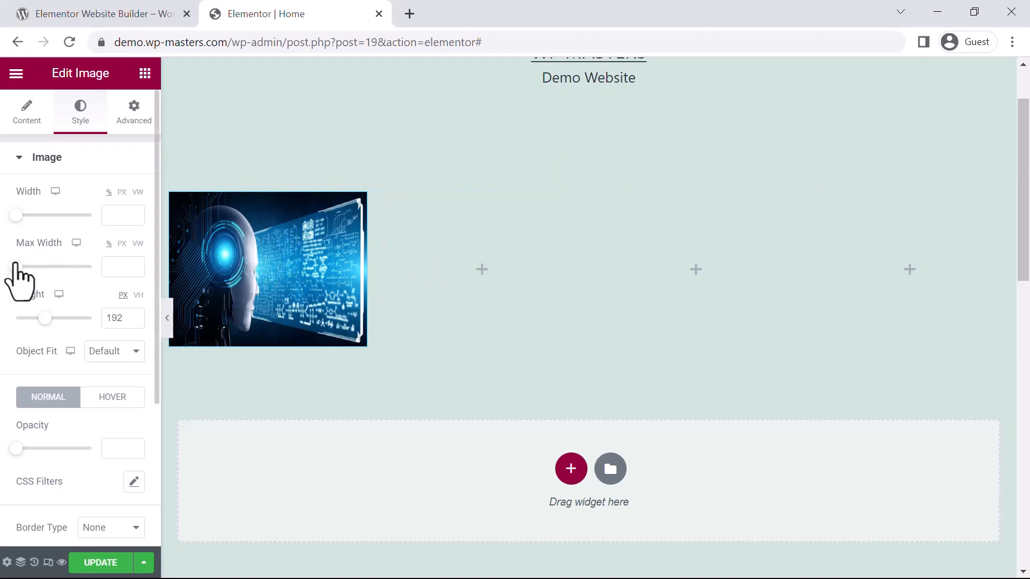
{"action": "left_click_drag", "start_coordinate": [16, 268], "coordinate": [124, 264]}
{"action": "left_click_drag", "start_coordinate": [16, 215], "coordinate": [122, 217]}
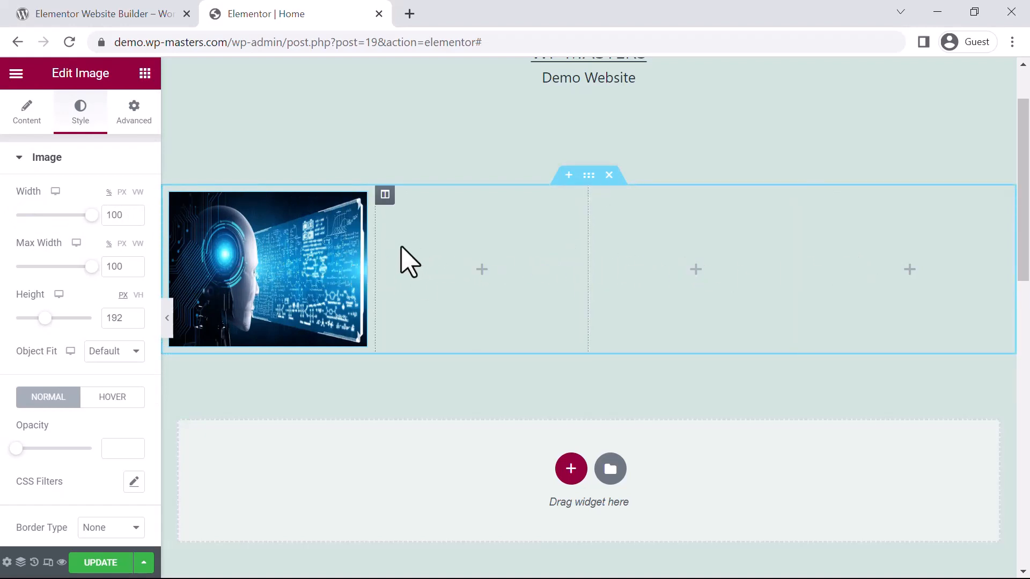
Step: Copy the first column's styled image and paste it into the second, third and fourth columns
{"action": "left_click", "coordinate": [143, 75]}
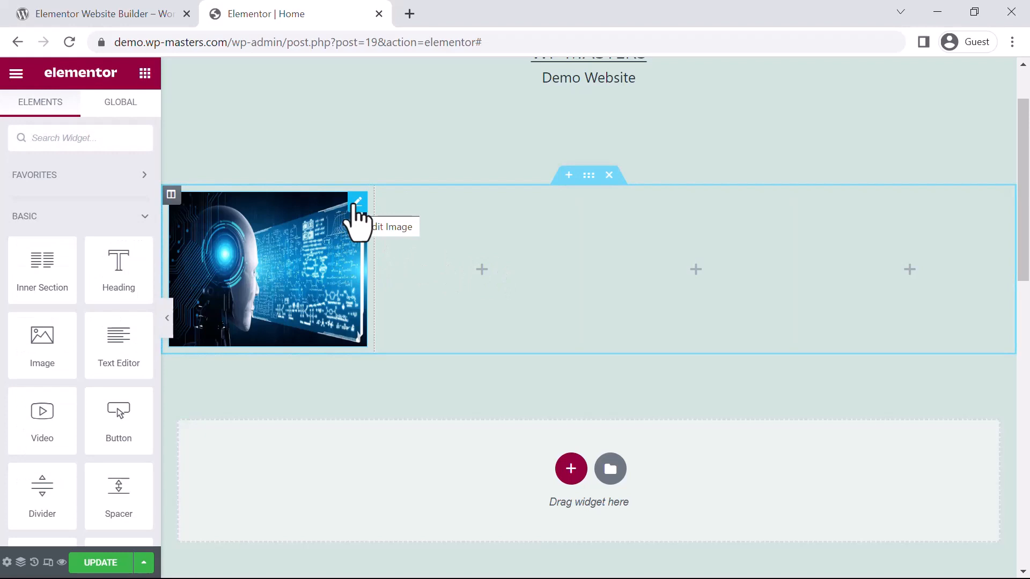
{"action": "right_click", "coordinate": [356, 215]}
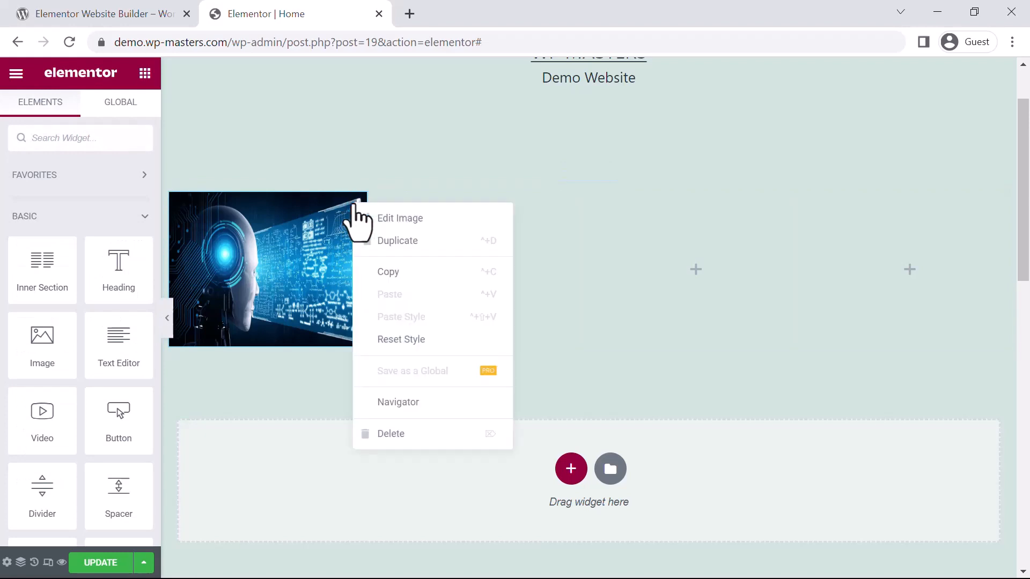
{"action": "left_click", "coordinate": [387, 272]}
{"action": "right_click", "coordinate": [507, 237]}
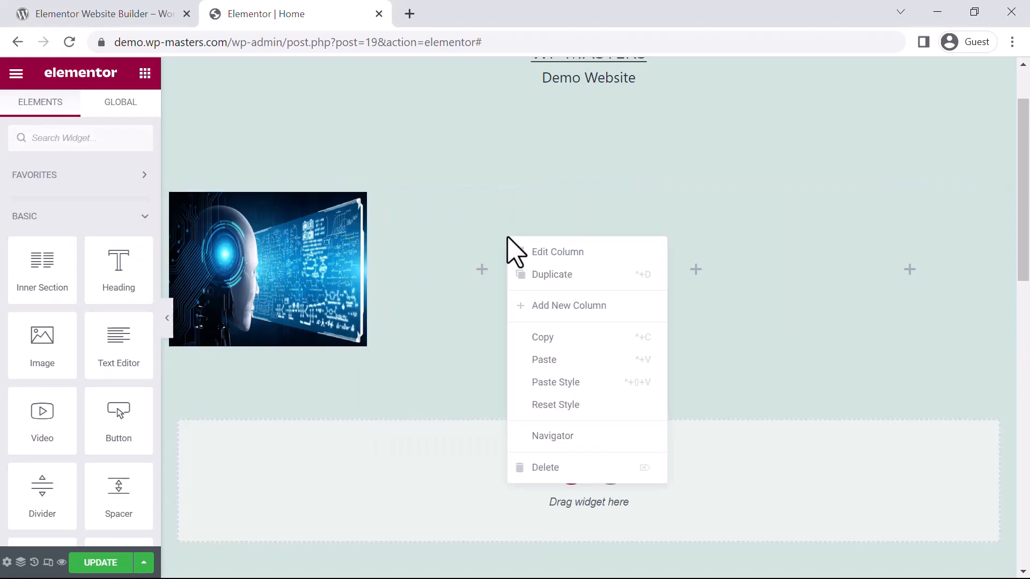
{"action": "key", "text": "ctrl+v"}
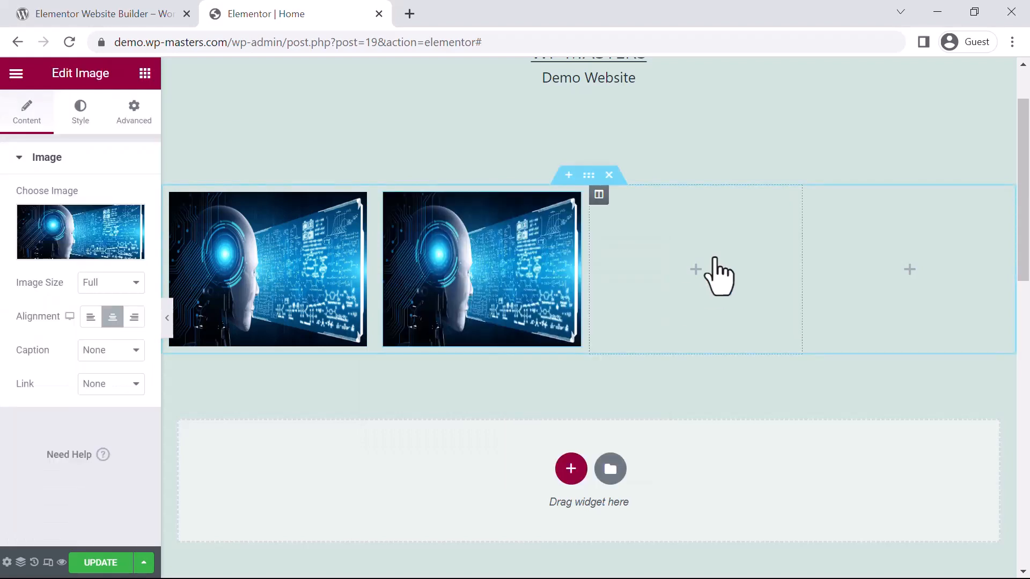
{"action": "right_click", "coordinate": [698, 238]}
{"action": "left_click", "coordinate": [736, 359]}
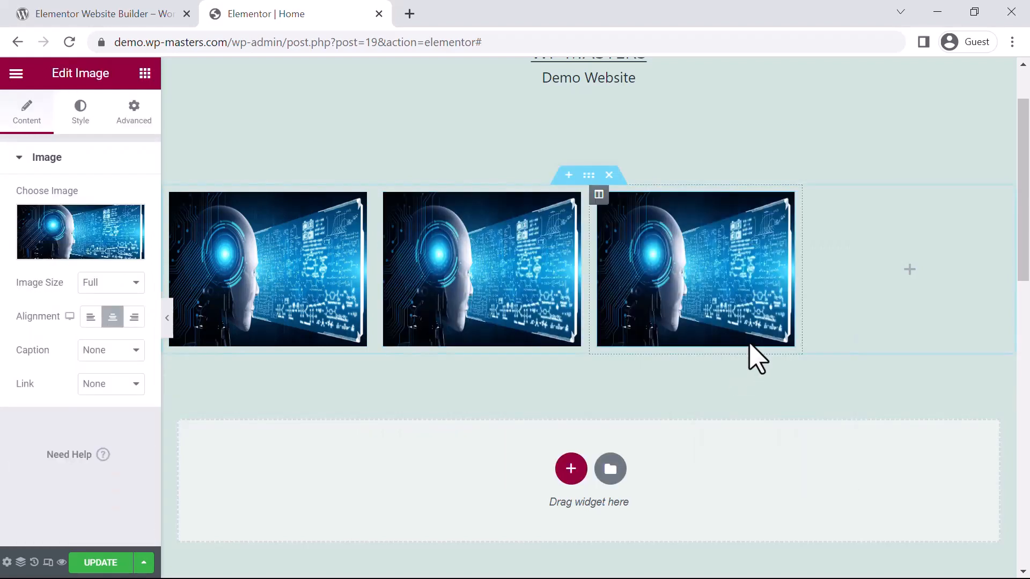
{"action": "right_click", "coordinate": [911, 249]}
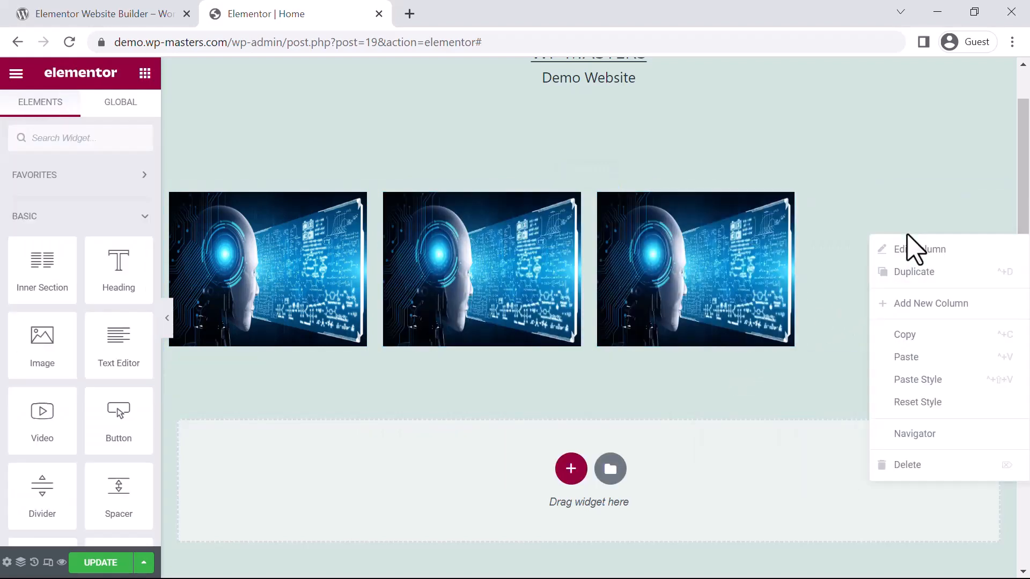
{"action": "left_click", "coordinate": [913, 357]}
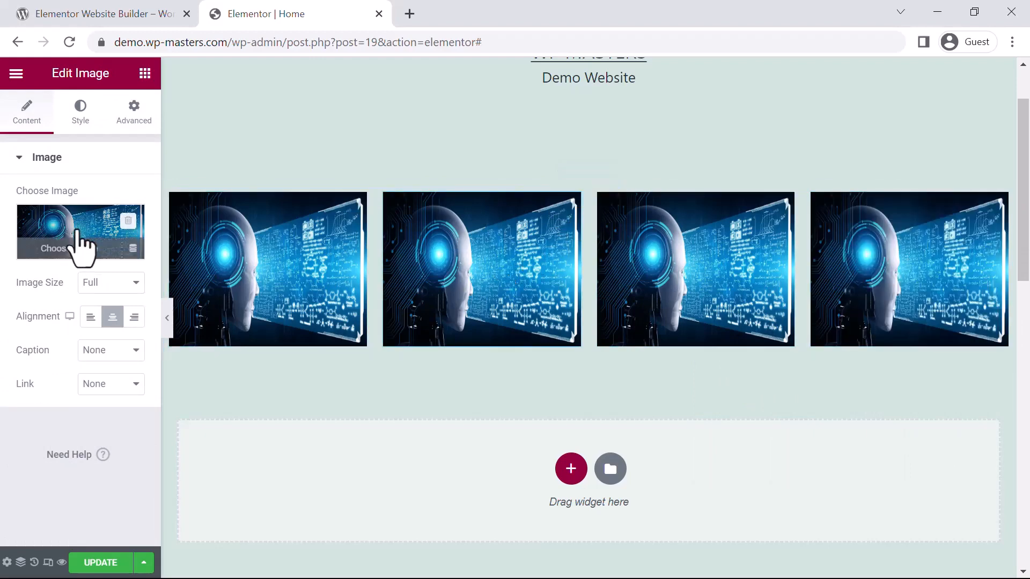
Step: Replace the second column's picture with ai-technology-brain-background-digital-transformation-concept.jpg from the media library
{"action": "left_click", "coordinate": [80, 244]}
{"action": "left_click", "coordinate": [436, 266]}
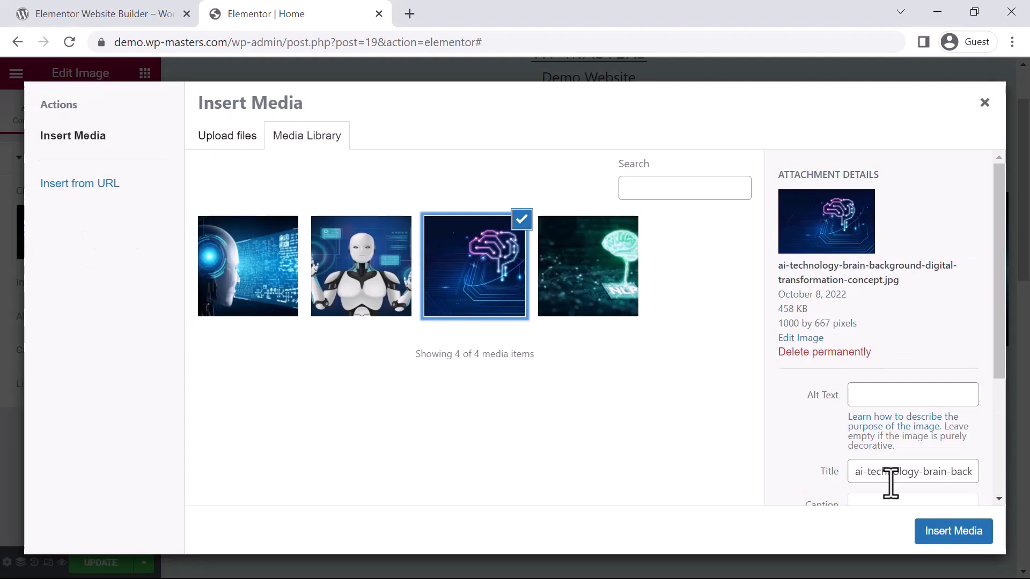
{"action": "left_click", "coordinate": [949, 532]}
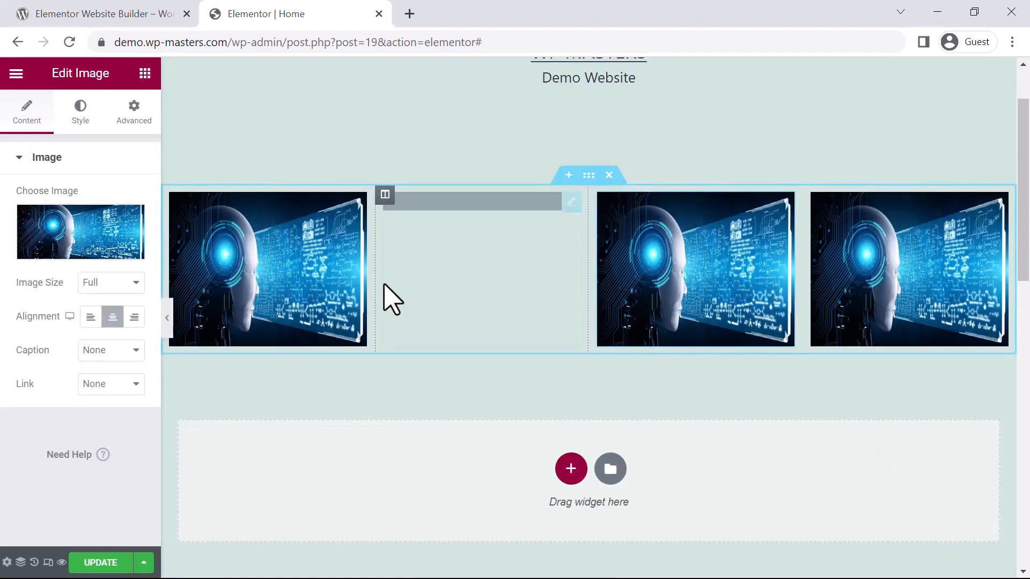
Step: Replace the pictures in the third and fourth columns with the white robot image 7200942_30745.jpg
{"action": "left_click", "coordinate": [91, 253]}
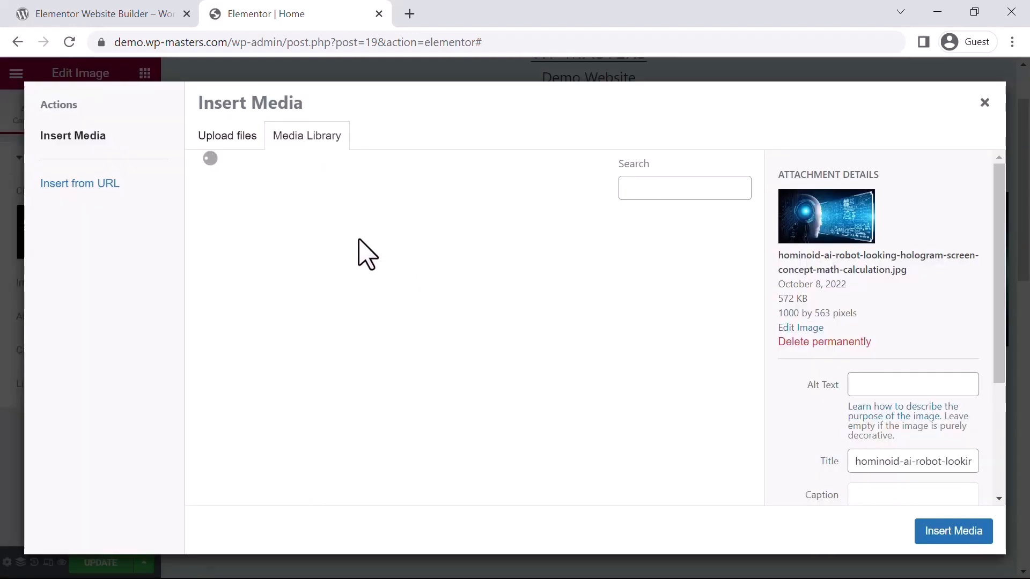
{"action": "left_click", "coordinate": [361, 264]}
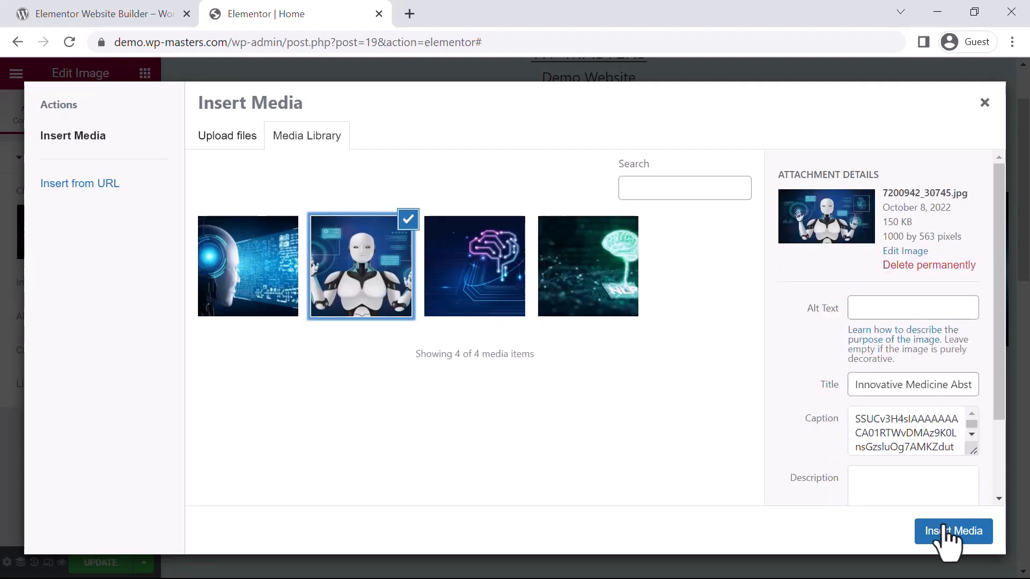
{"action": "left_click", "coordinate": [949, 532]}
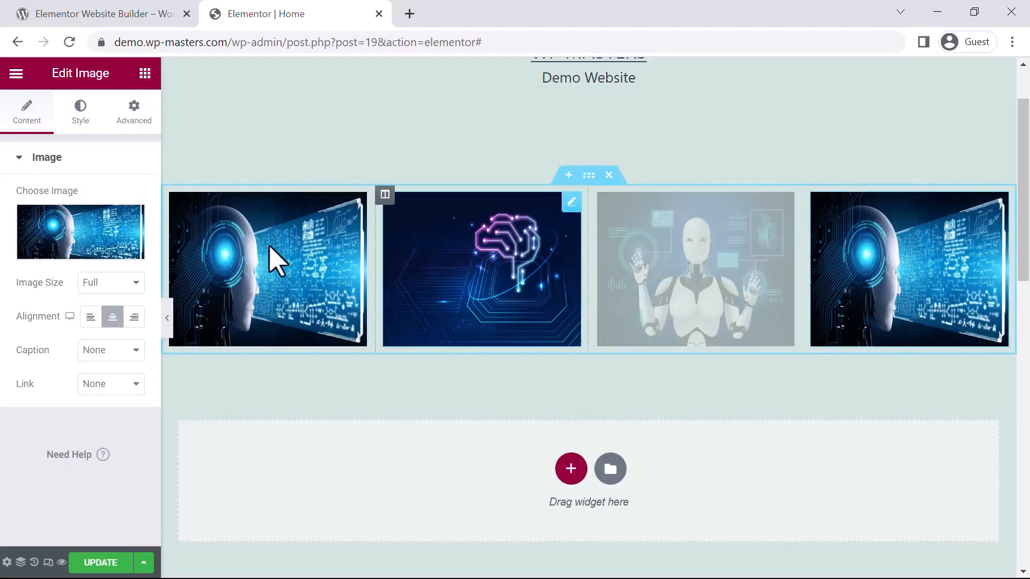
{"action": "left_click", "coordinate": [85, 236]}
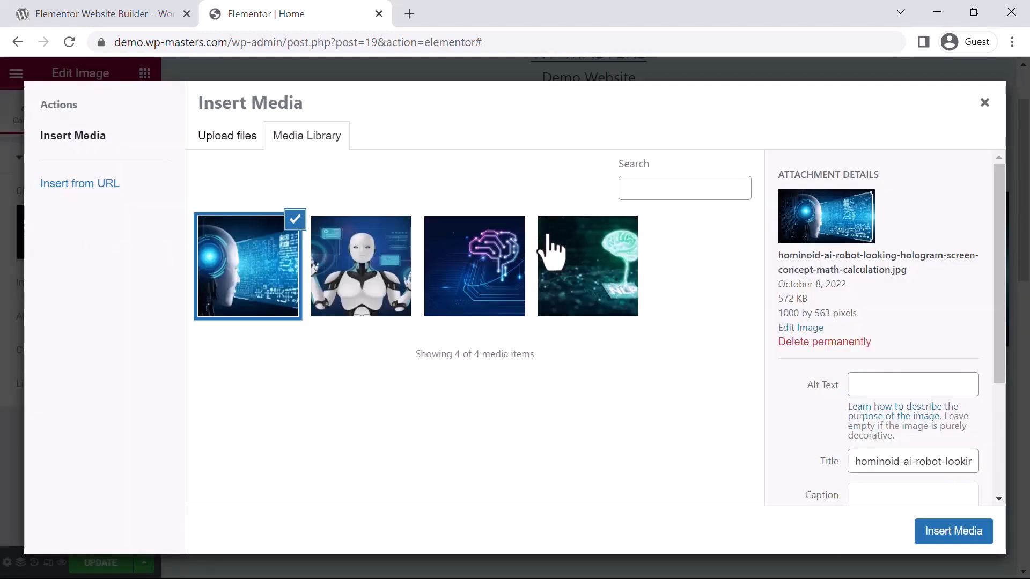
{"action": "left_click", "coordinate": [390, 267]}
{"action": "left_click", "coordinate": [950, 532]}
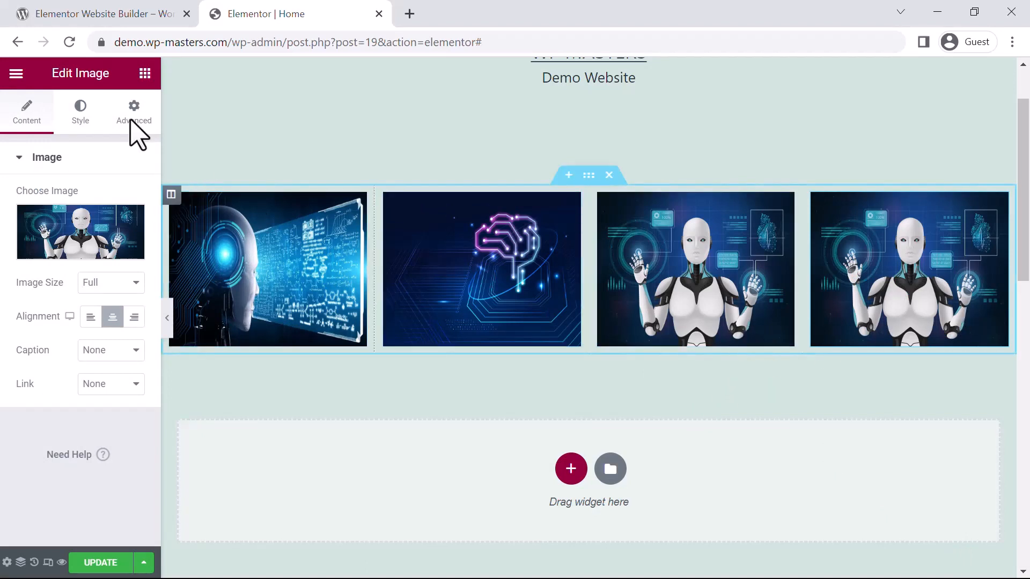
{"action": "left_click", "coordinate": [144, 74]}
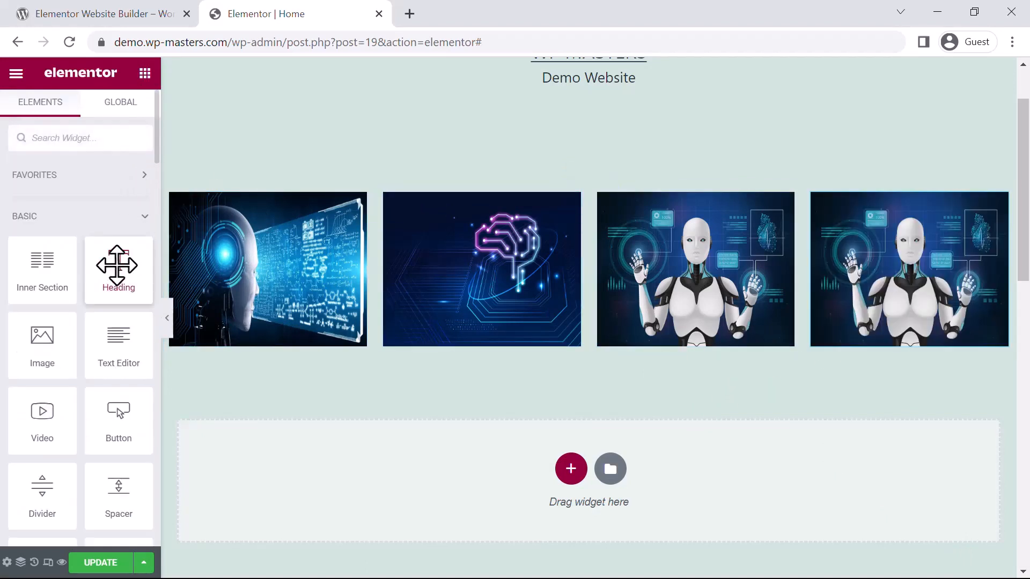
{"action": "left_click_drag", "start_coordinate": [115, 267], "coordinate": [193, 225]}
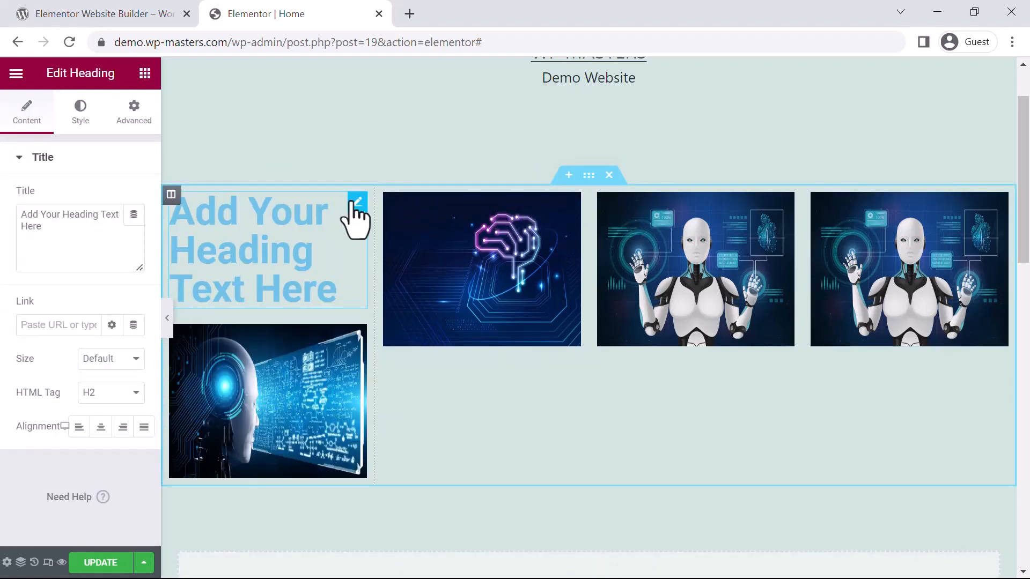
{"action": "right_click", "coordinate": [354, 205]}
{"action": "key", "text": "Delete"}
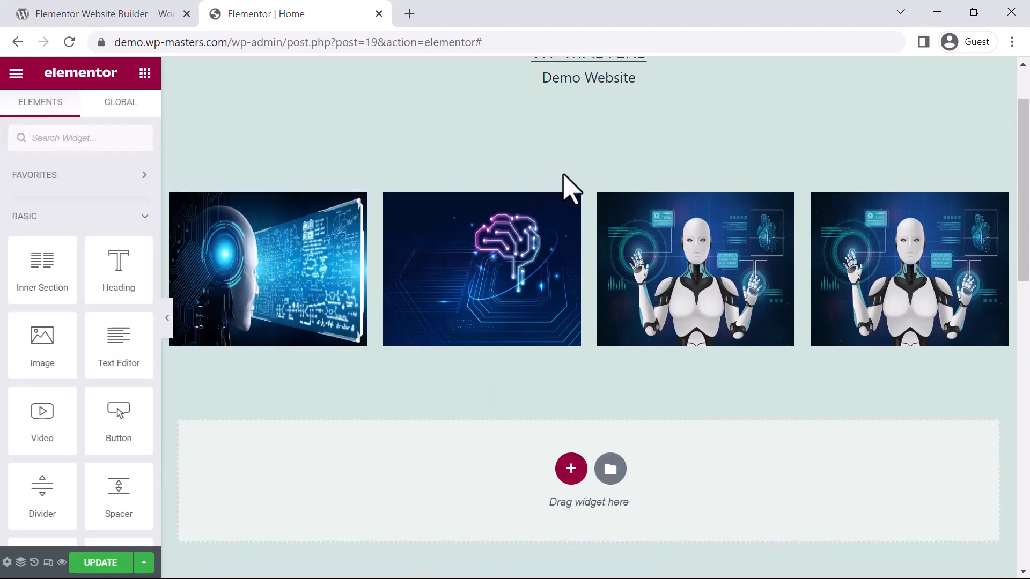
Step: Insert a new single-column section above the four-image section
{"action": "left_click", "coordinate": [569, 175]}
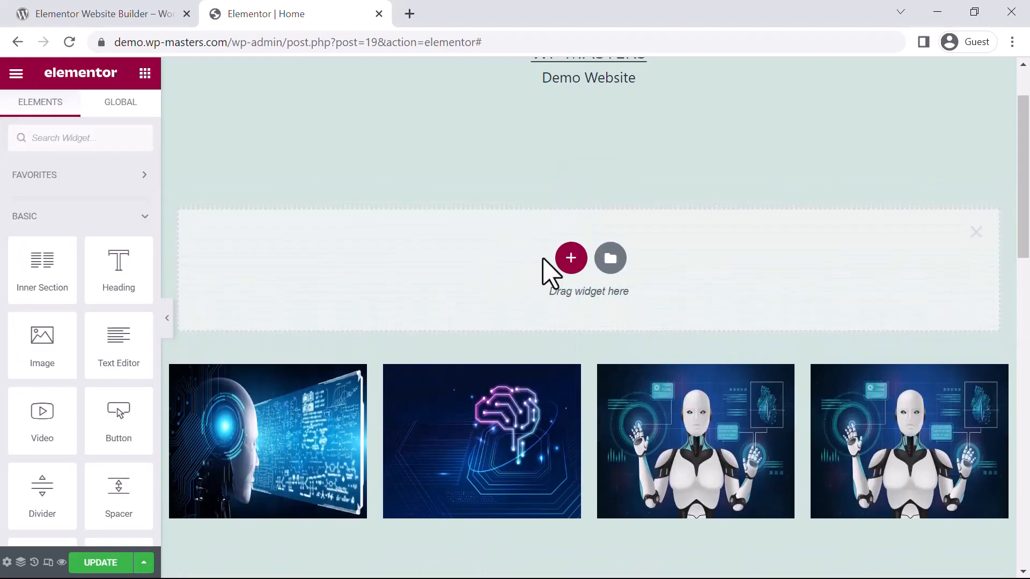
{"action": "left_click", "coordinate": [570, 259]}
{"action": "left_click", "coordinate": [370, 316]}
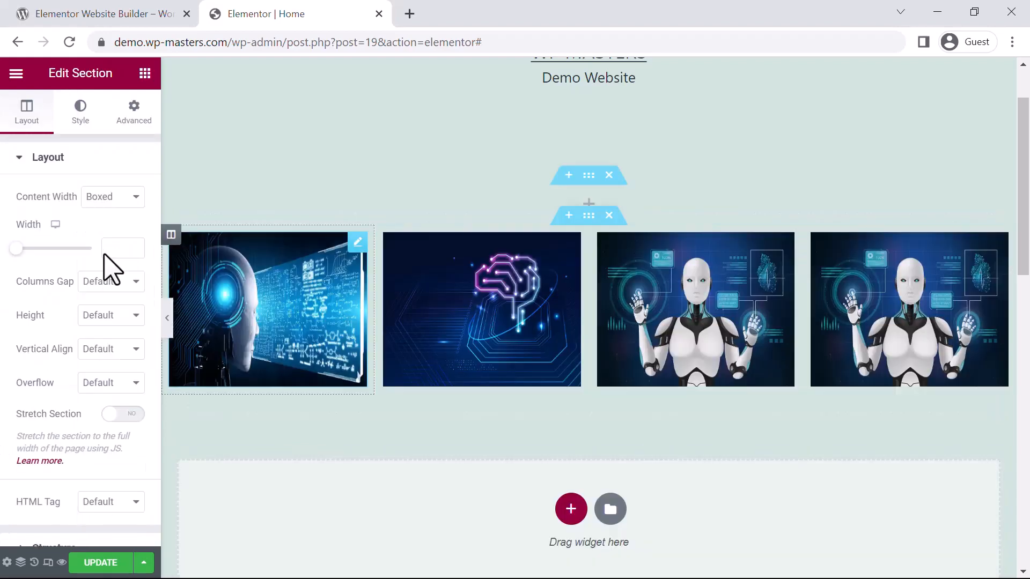
Step: Add a Heading widget to the empty single-column section above the images
{"action": "left_click", "coordinate": [144, 73]}
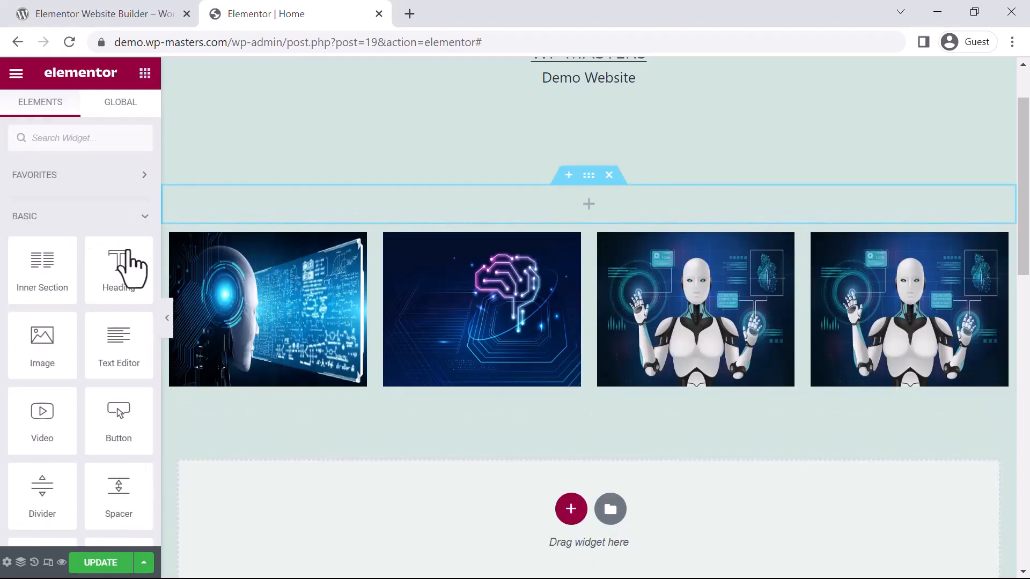
{"action": "left_click_drag", "start_coordinate": [108, 266], "coordinate": [449, 187]}
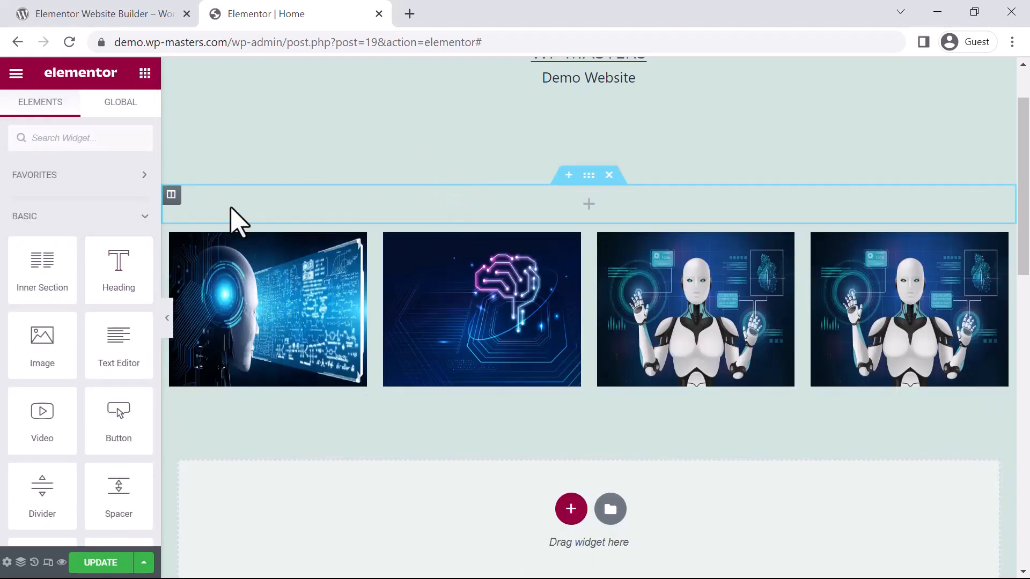
{"action": "left_click_drag", "start_coordinate": [106, 273], "coordinate": [520, 201]}
{"action": "left_click_drag", "start_coordinate": [119, 266], "coordinate": [582, 206]}
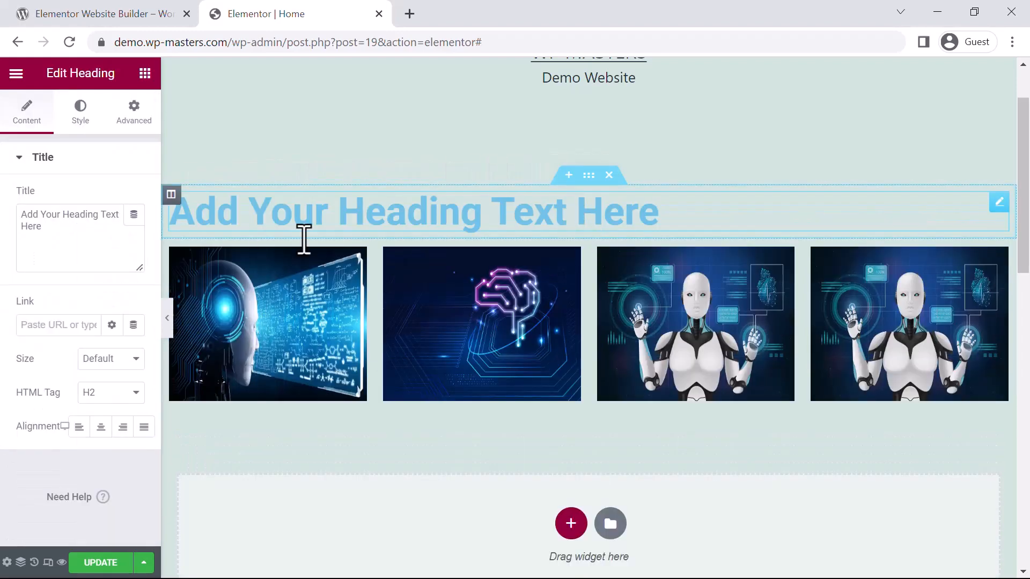
Step: Change the heading's text colour to the dark grey global colour
{"action": "left_click", "coordinate": [82, 242]}
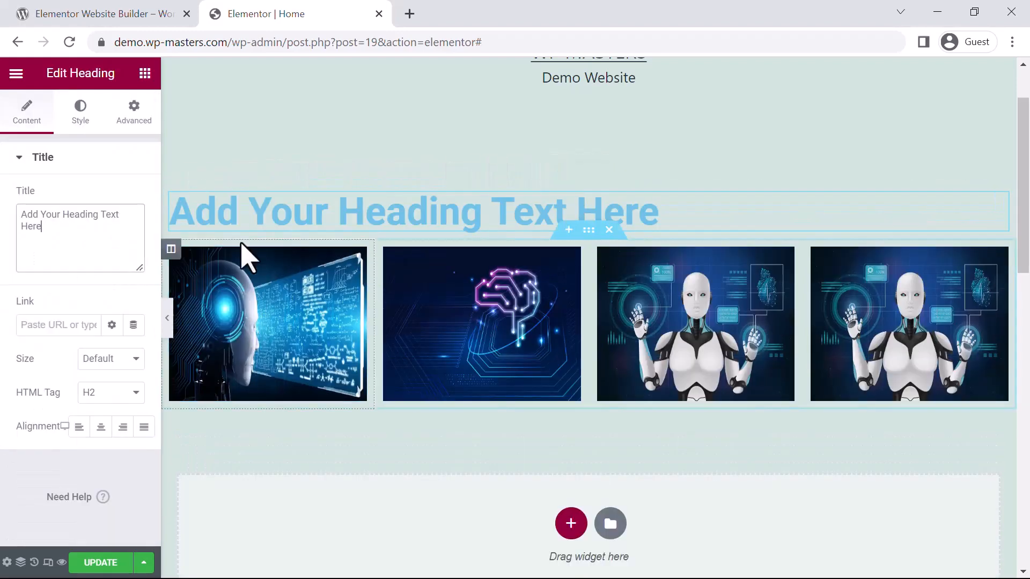
{"action": "left_click", "coordinate": [78, 116]}
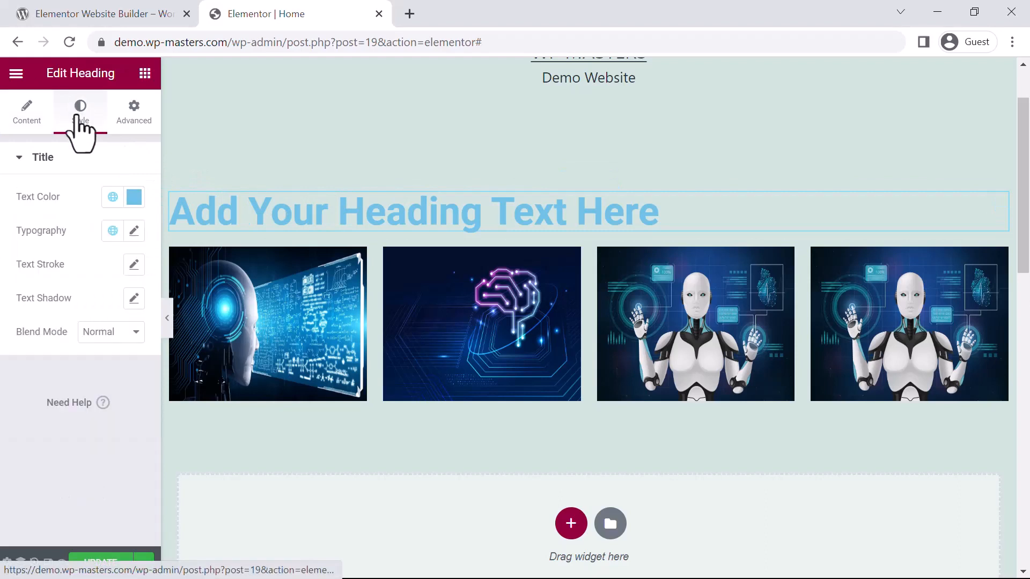
{"action": "left_click", "coordinate": [111, 198]}
{"action": "left_click", "coordinate": [69, 299]}
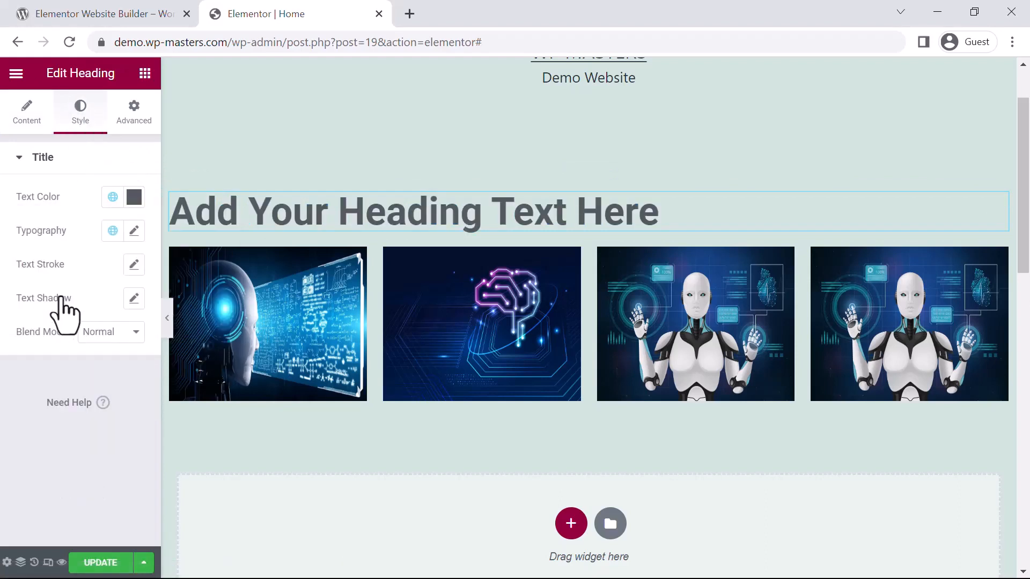
Step: Set the heading's typography size to 40 px
{"action": "left_click", "coordinate": [133, 231]}
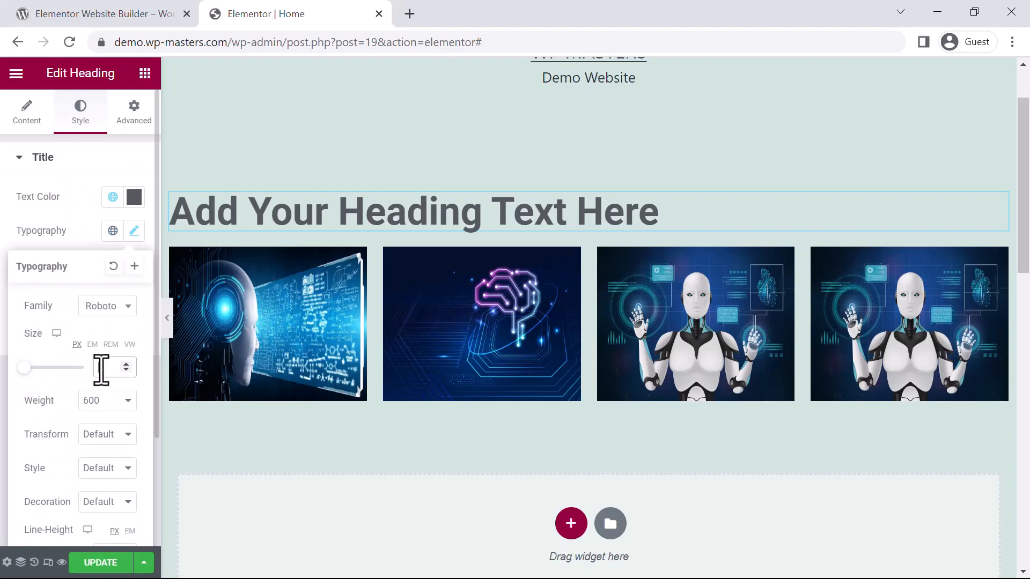
{"action": "type", "text": "40"}
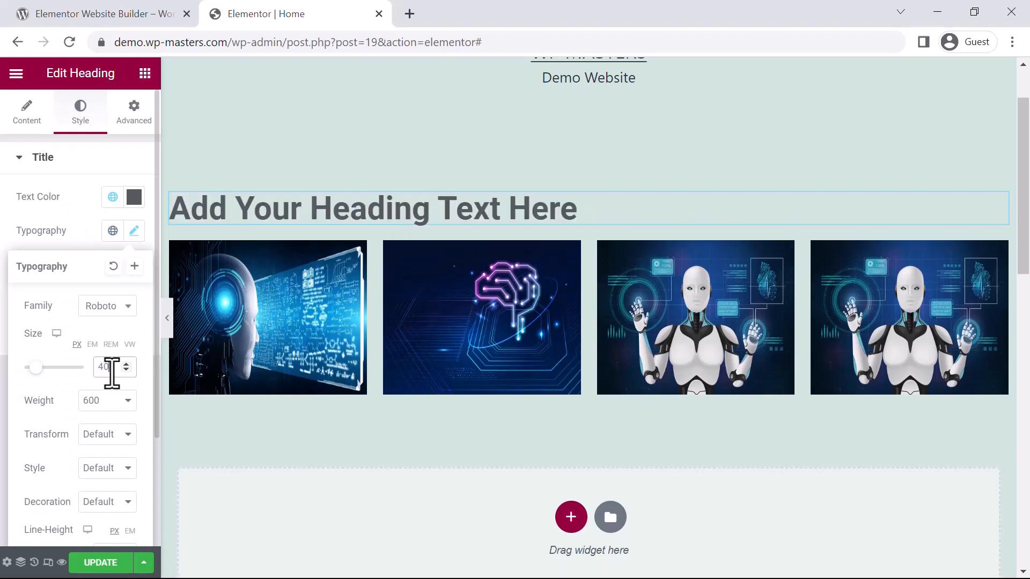
{"action": "left_click", "coordinate": [268, 458]}
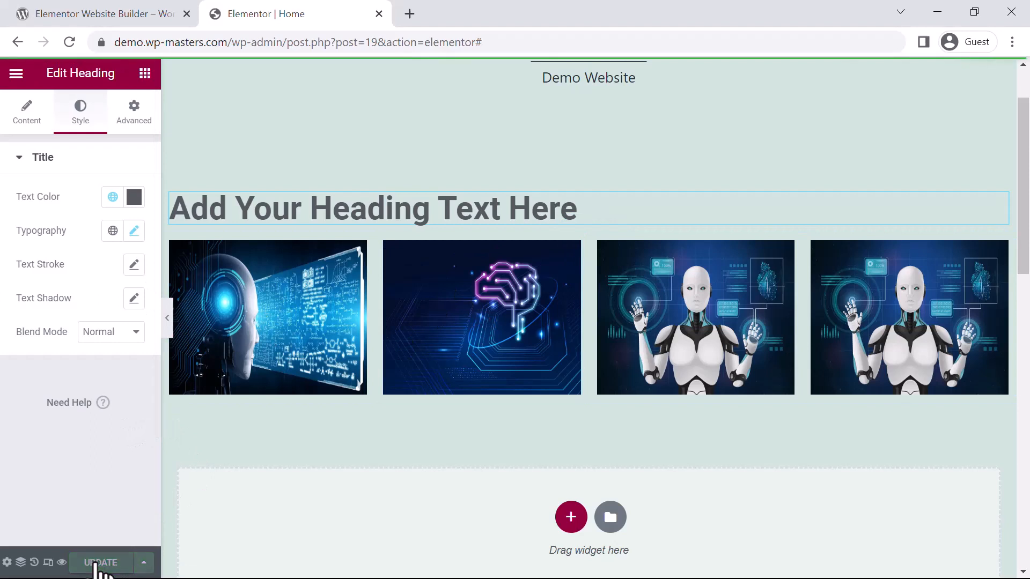
Step: Preview the Home page to check the heading and four-image section on the site, and return to the Elementor editor
{"action": "left_click", "coordinate": [61, 563]}
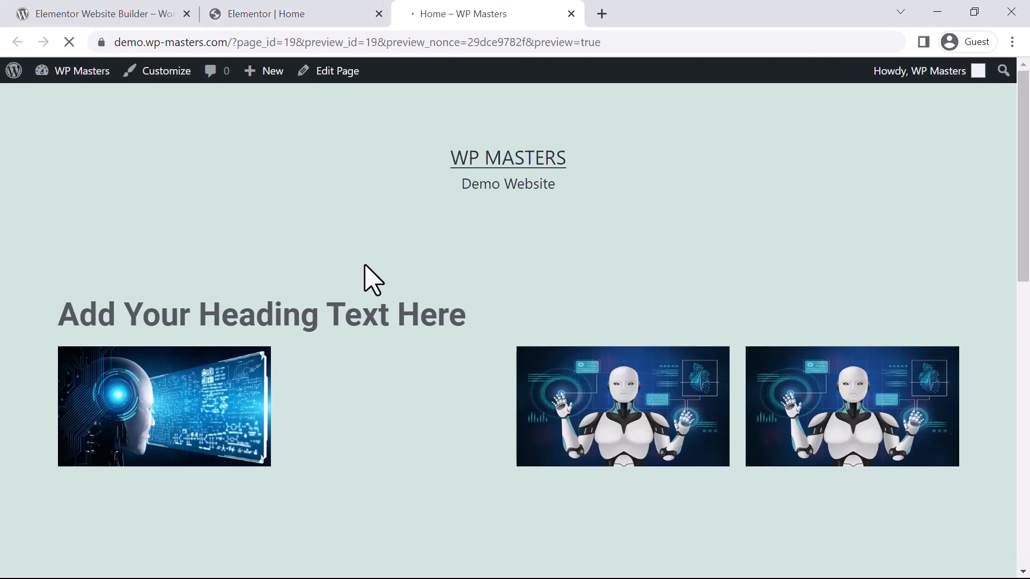
{"action": "scroll", "coordinate": [683, 266], "scroll_direction": "down", "scroll_amount": 3}
{"action": "scroll", "coordinate": [680, 255], "scroll_direction": "down", "scroll_amount": 2}
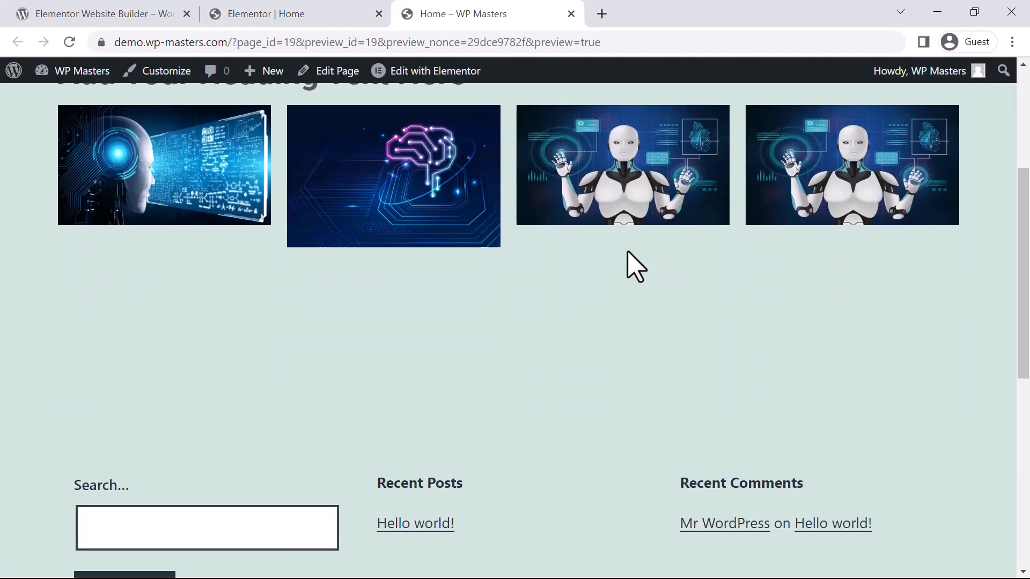
{"action": "scroll", "coordinate": [632, 264], "scroll_direction": "up", "scroll_amount": 5}
{"action": "left_click", "coordinate": [380, 5]}
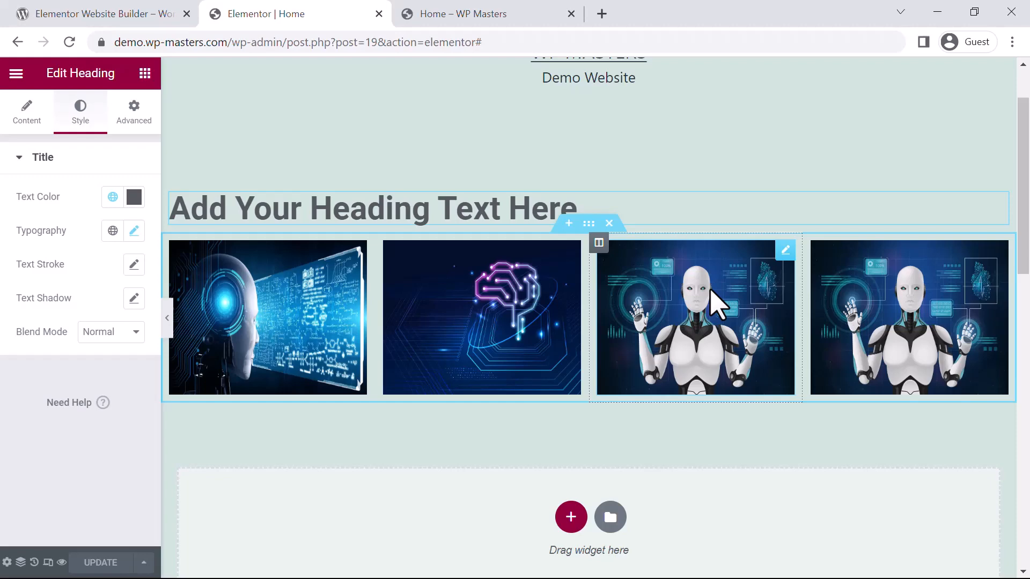
{"action": "scroll", "coordinate": [691, 316], "scroll_direction": "up", "scroll_amount": 2}
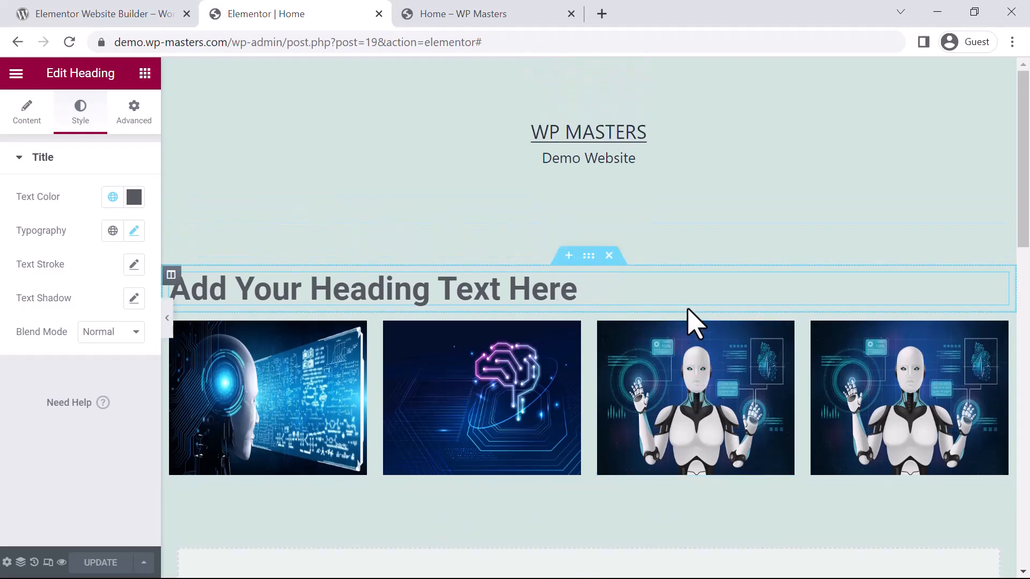
{"action": "scroll", "coordinate": [689, 314], "scroll_direction": "down", "scroll_amount": 3}
{"action": "scroll", "coordinate": [695, 324], "scroll_direction": "down", "scroll_amount": 2}
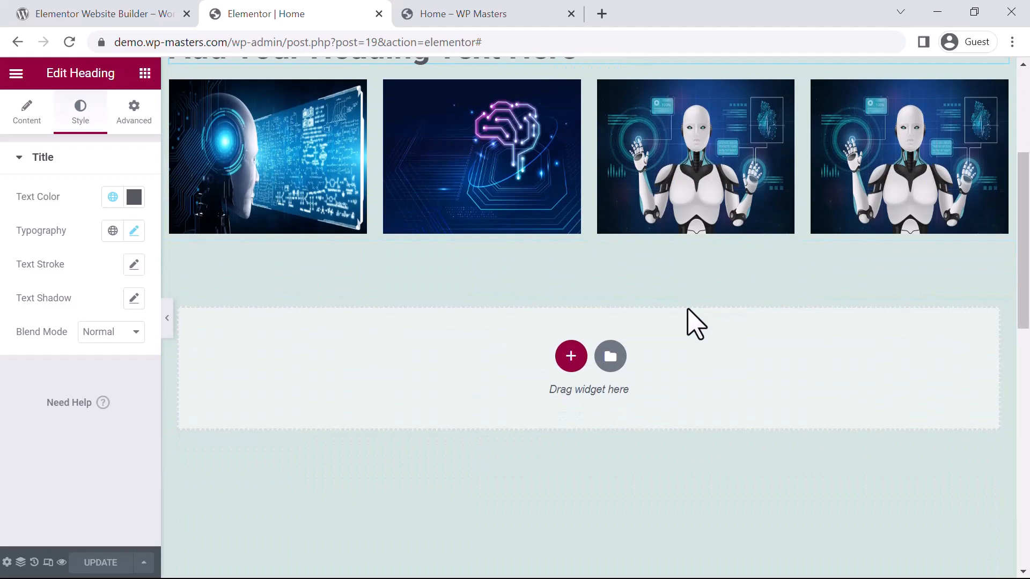
{"action": "scroll", "coordinate": [687, 310], "scroll_direction": "up", "scroll_amount": 5}
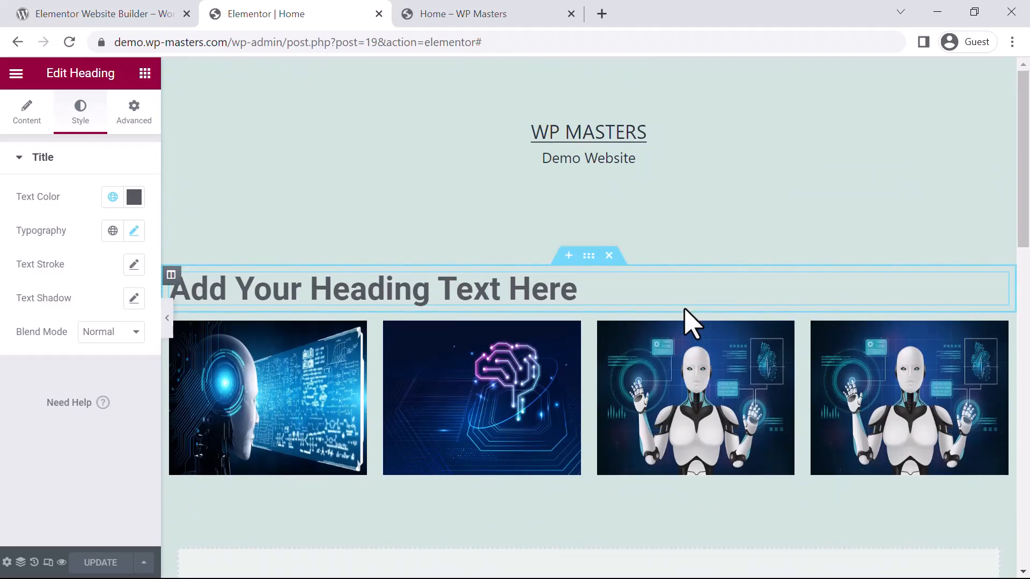